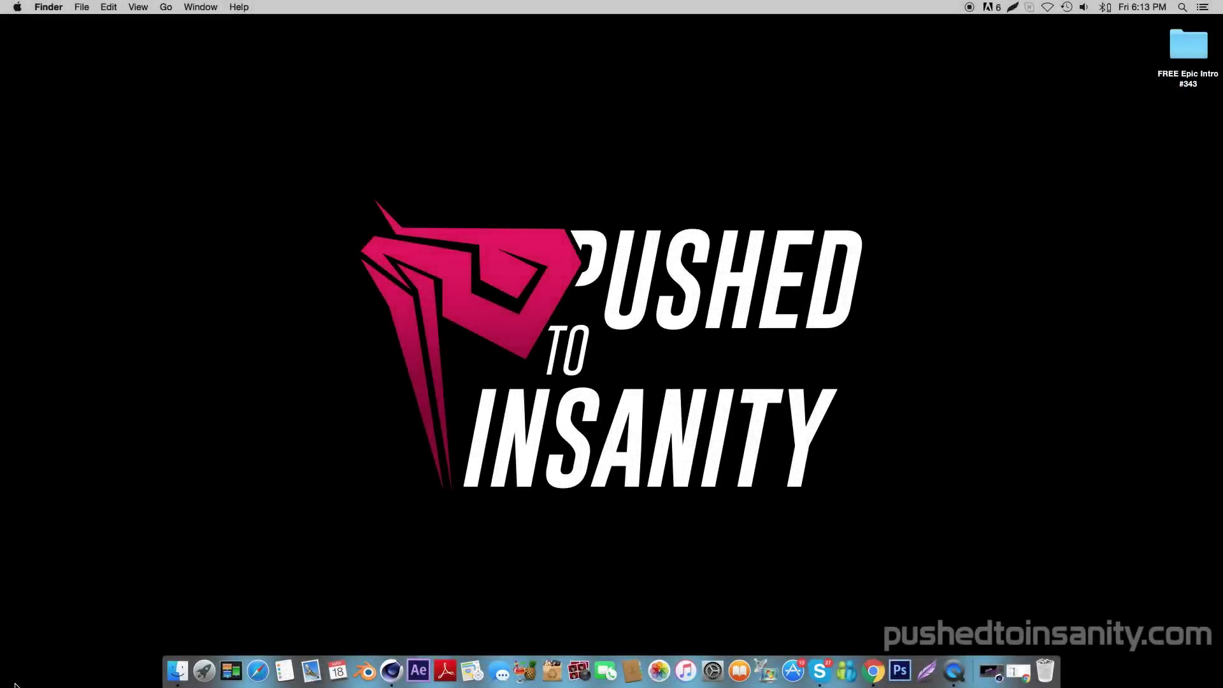
Open the FREE Epic Intro #343 folder and its 'Cinema 4d Part (Change text here and Render).c4d' project.
{"action": "left_click_drag", "start_coordinate": [1172, 84], "coordinate": [538, 196]}
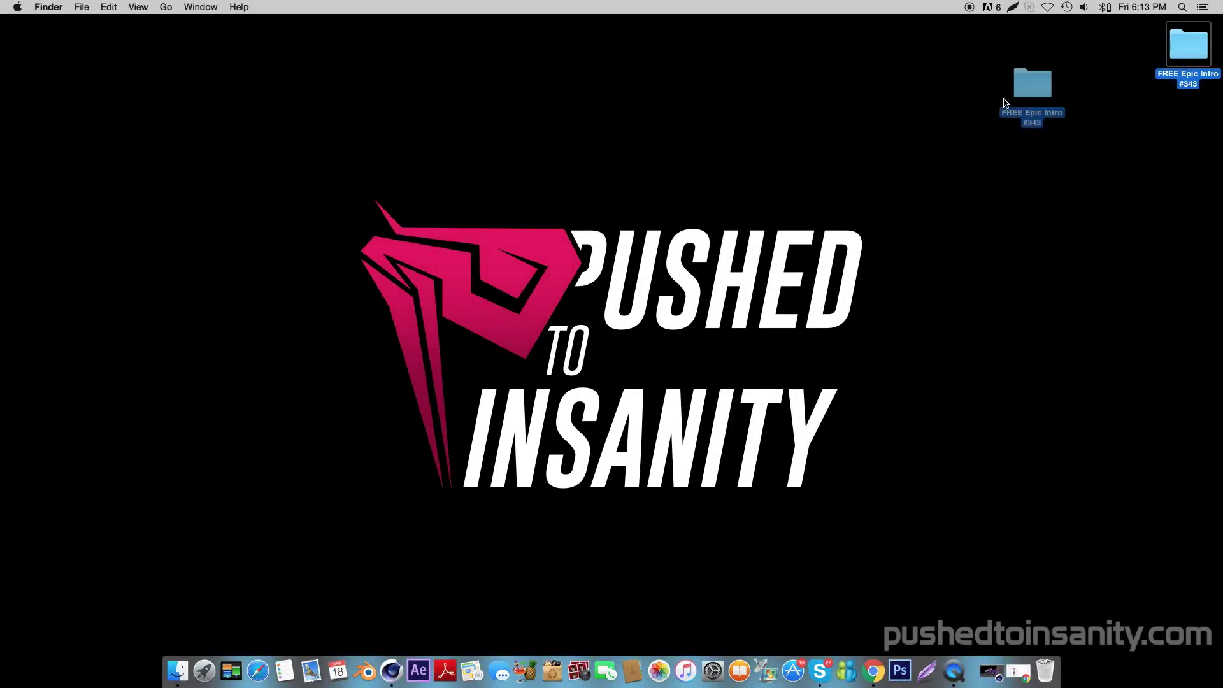
{"action": "double_click", "coordinate": [537, 195]}
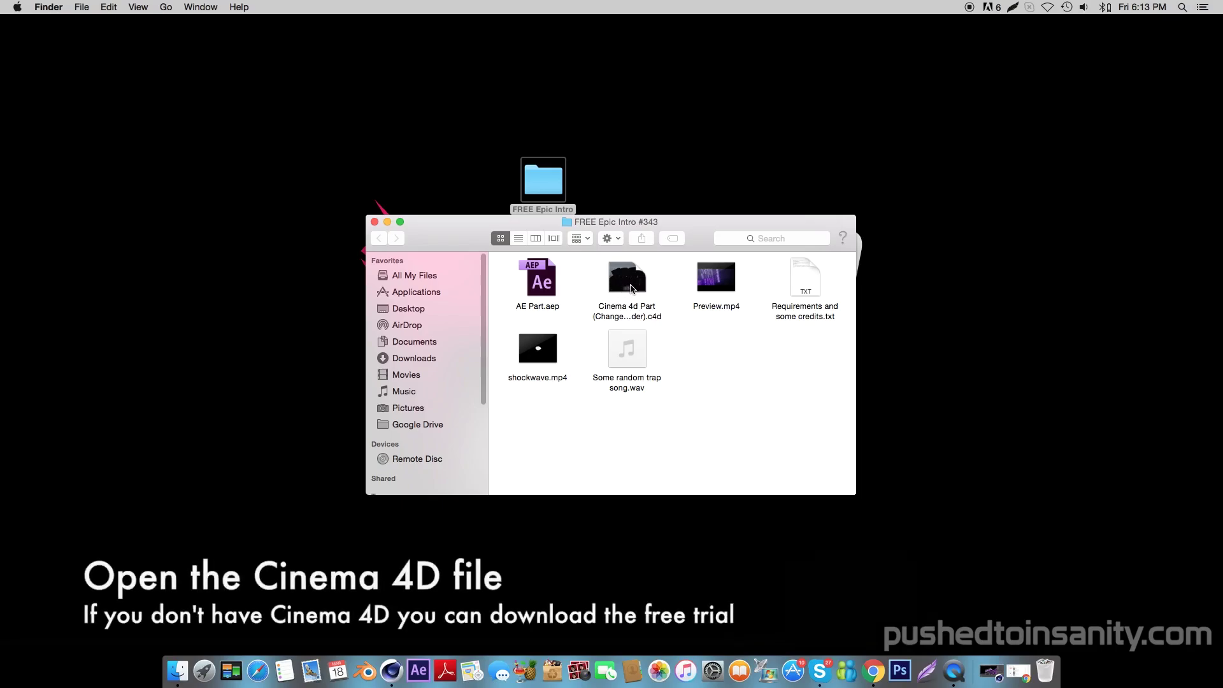
{"action": "double_click", "coordinate": [629, 287]}
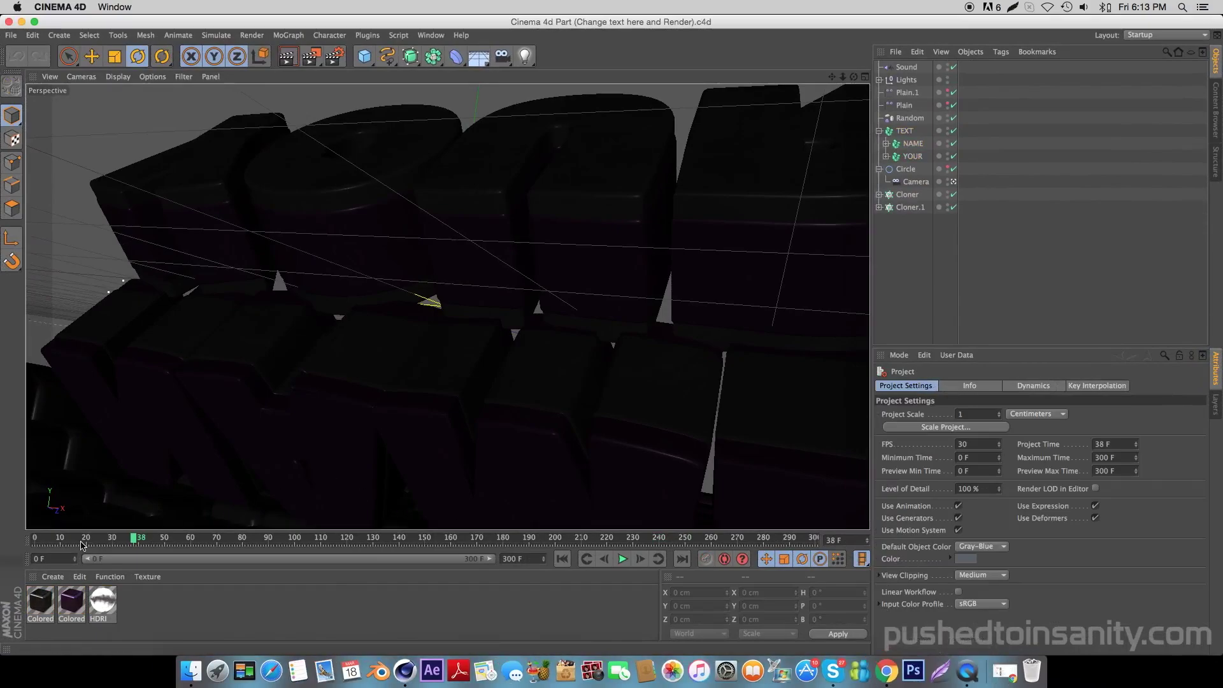
Scrub to frame 104 and render the viewport to preview the YOUR NAME text.
{"action": "mouse_move", "coordinate": [51, 540]}
{"action": "left_mouse_down"}
{"action": "mouse_move", "coordinate": [36, 540]}
{"action": "mouse_move", "coordinate": [304, 543]}
{"action": "left_mouse_up"}
{"action": "key", "text": "super+r"}
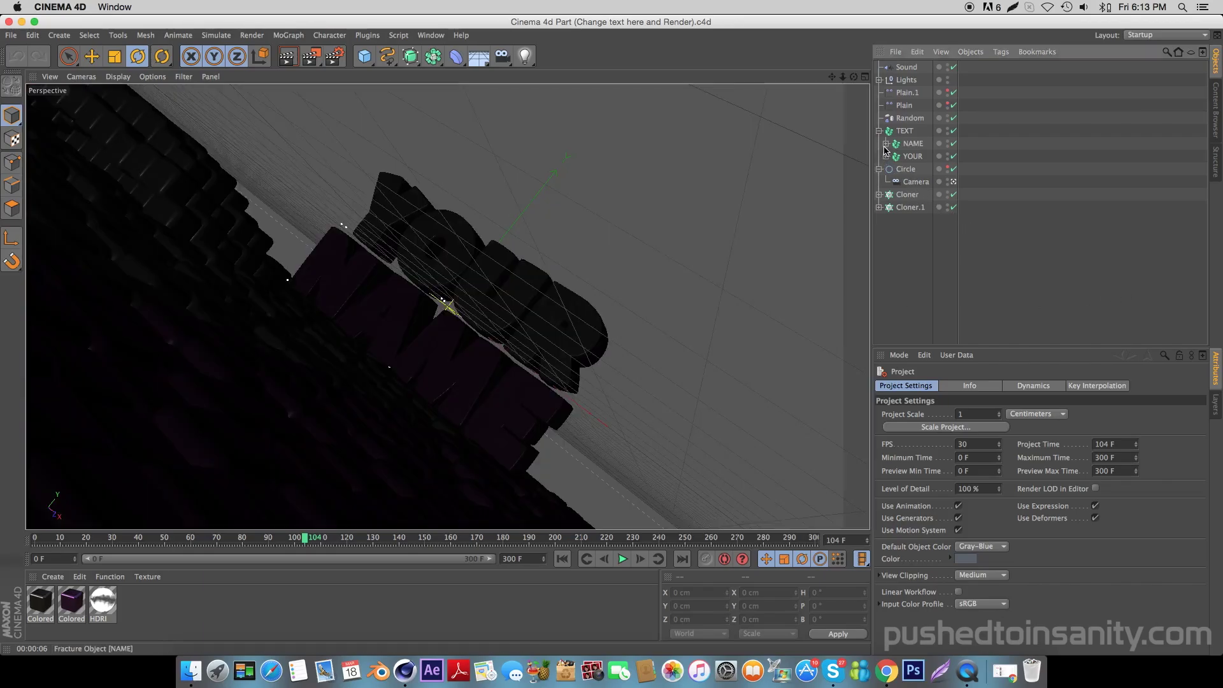
Expand the text groups and change the YOUR text objects to read PUSHED.
{"action": "left_click", "coordinate": [886, 143]}
{"action": "left_click", "coordinate": [886, 182]}
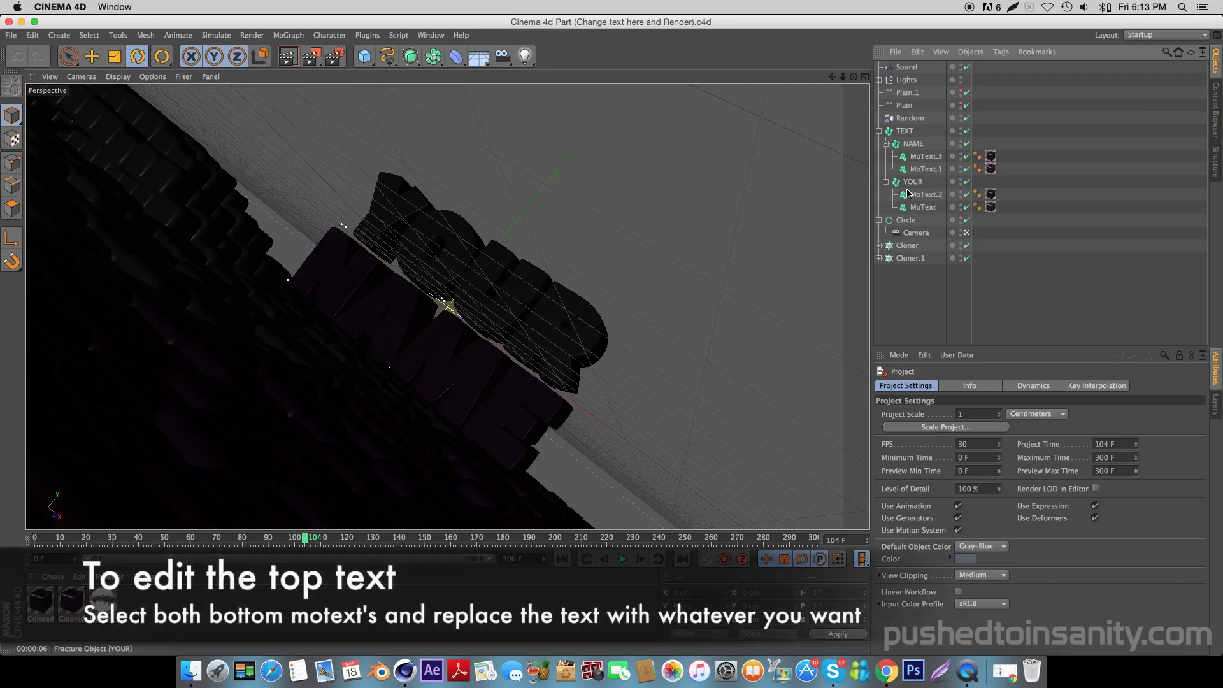
{"action": "left_click", "coordinate": [921, 169]}
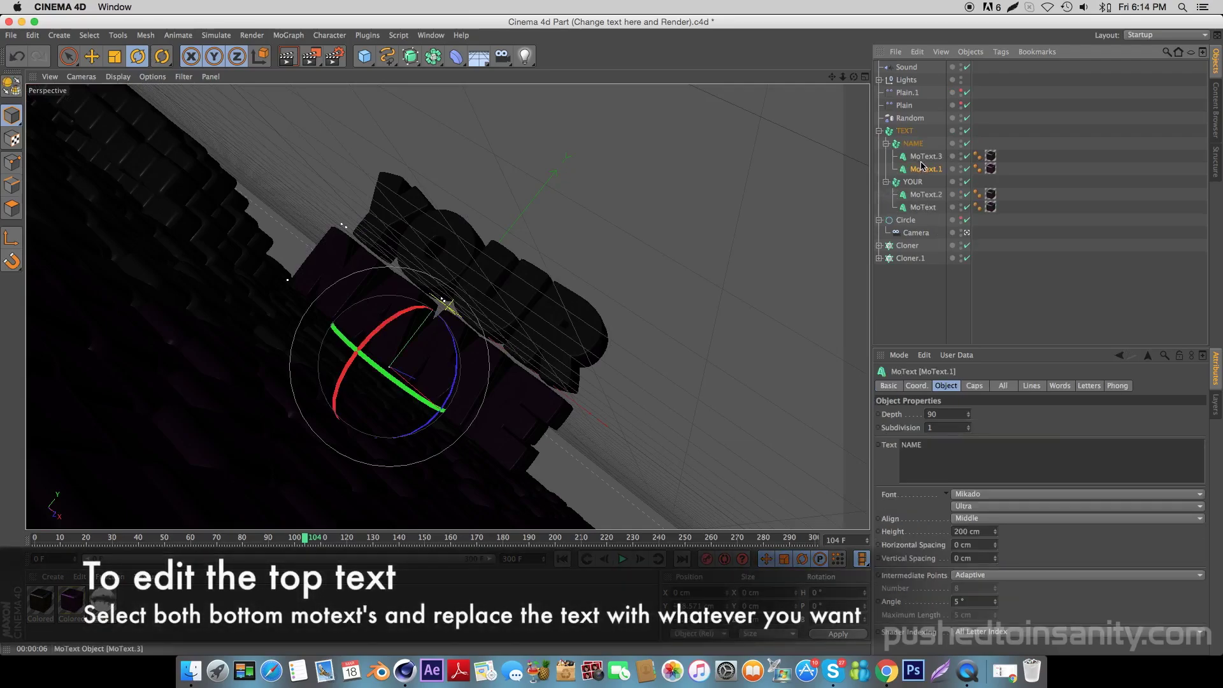
{"action": "left_click", "coordinate": [90, 57]}
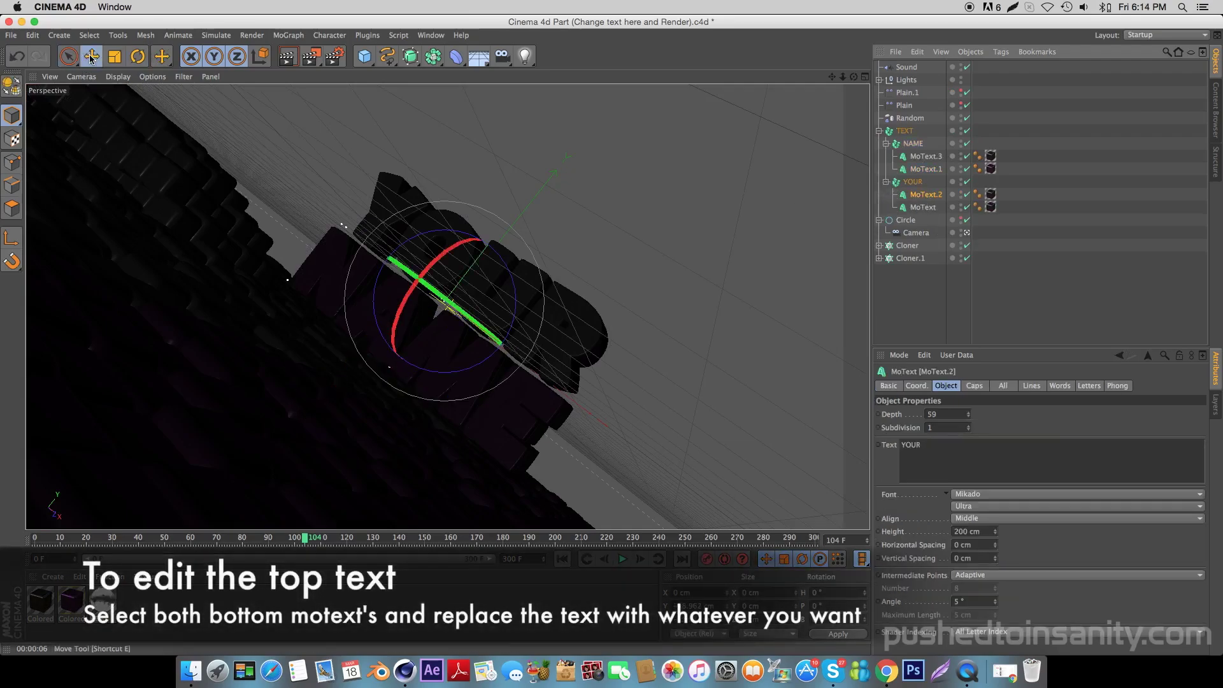
{"action": "left_click", "coordinate": [921, 207], "text": "ctrl"}
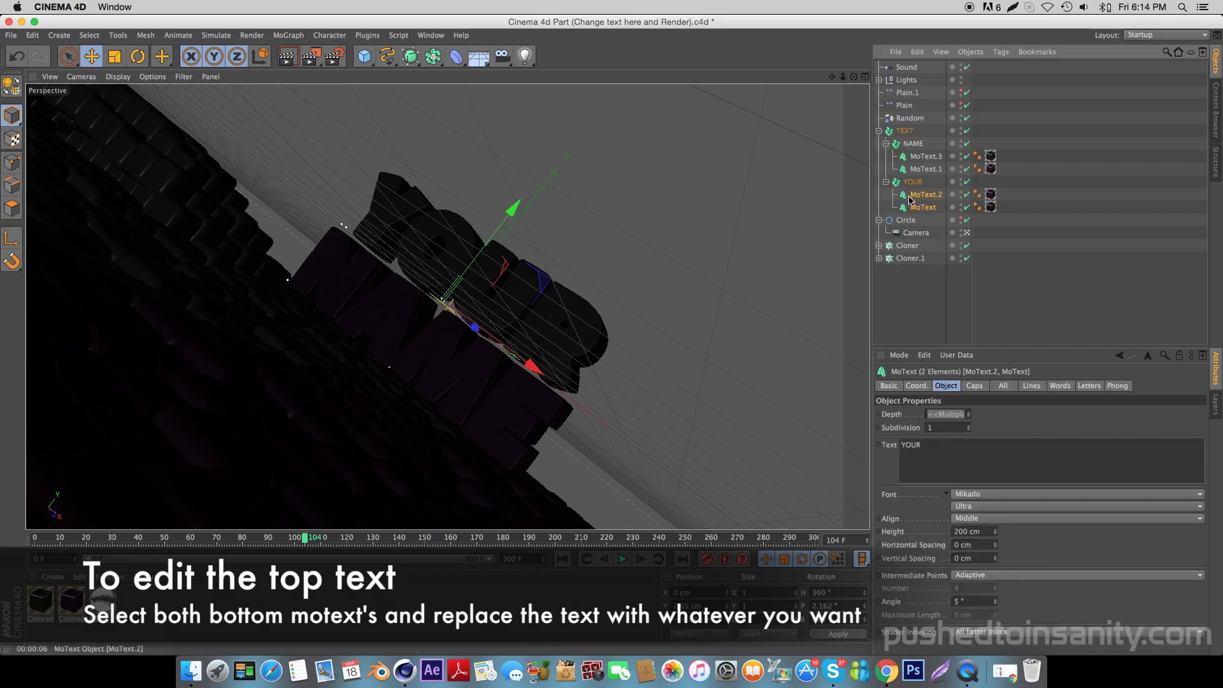
{"action": "double_click", "coordinate": [943, 447]}
{"action": "type", "text": "P"}
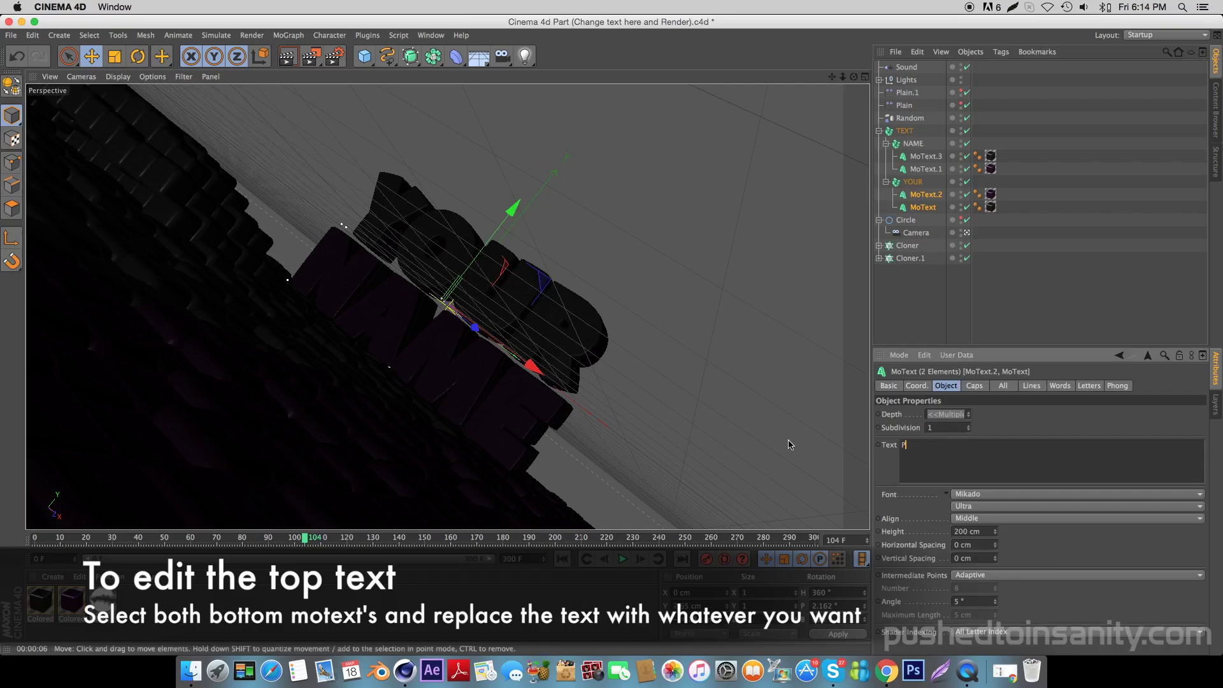
{"action": "type", "text": "USHED"}
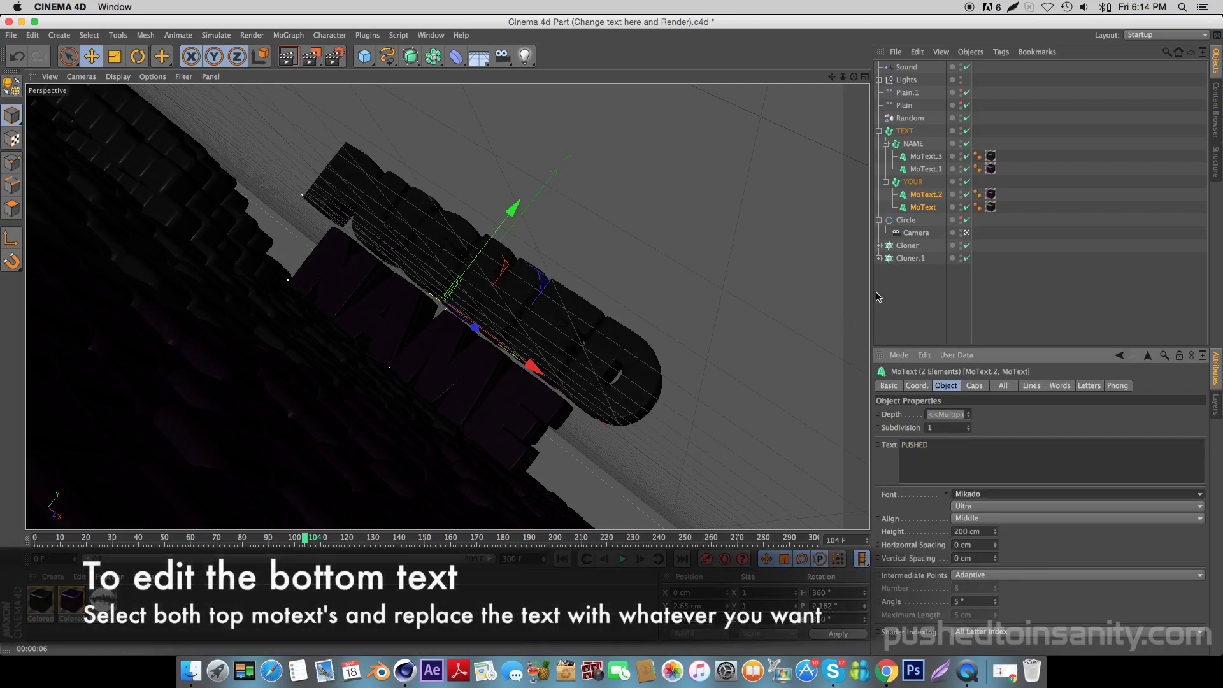
Change the NAME text objects to read INSANITY and render a viewport preview.
{"action": "left_click", "coordinate": [925, 156]}
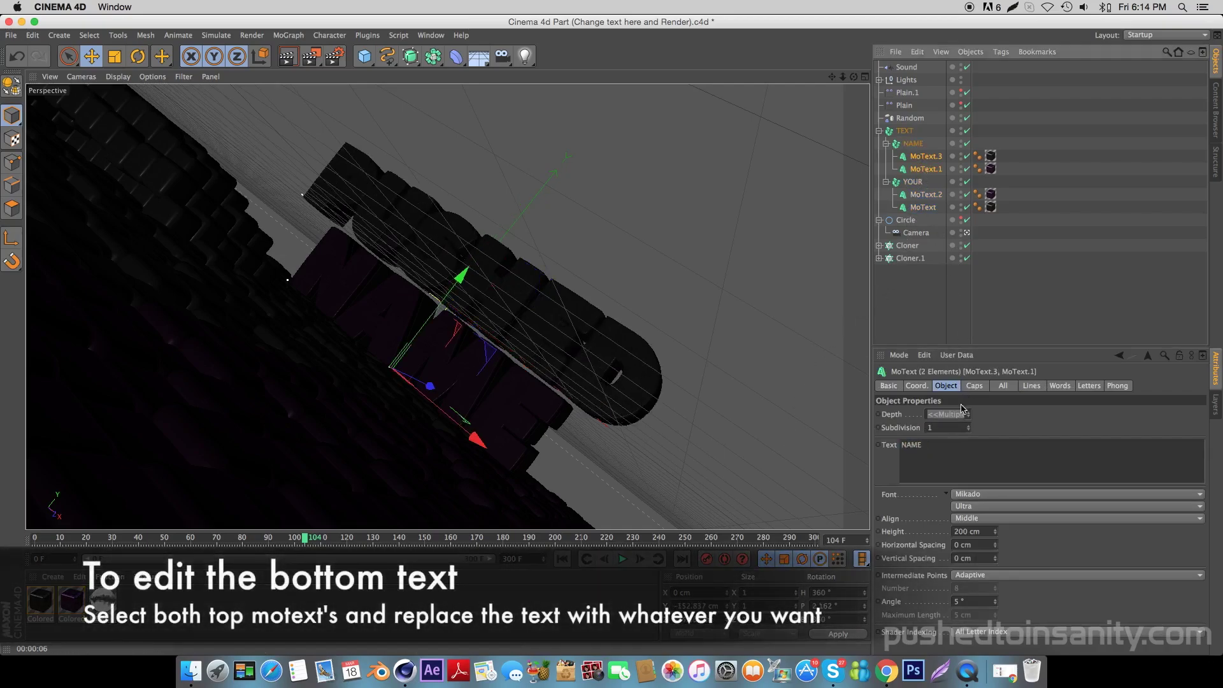
{"action": "double_click", "coordinate": [911, 445]}
{"action": "type", "text": "INSANIT"}
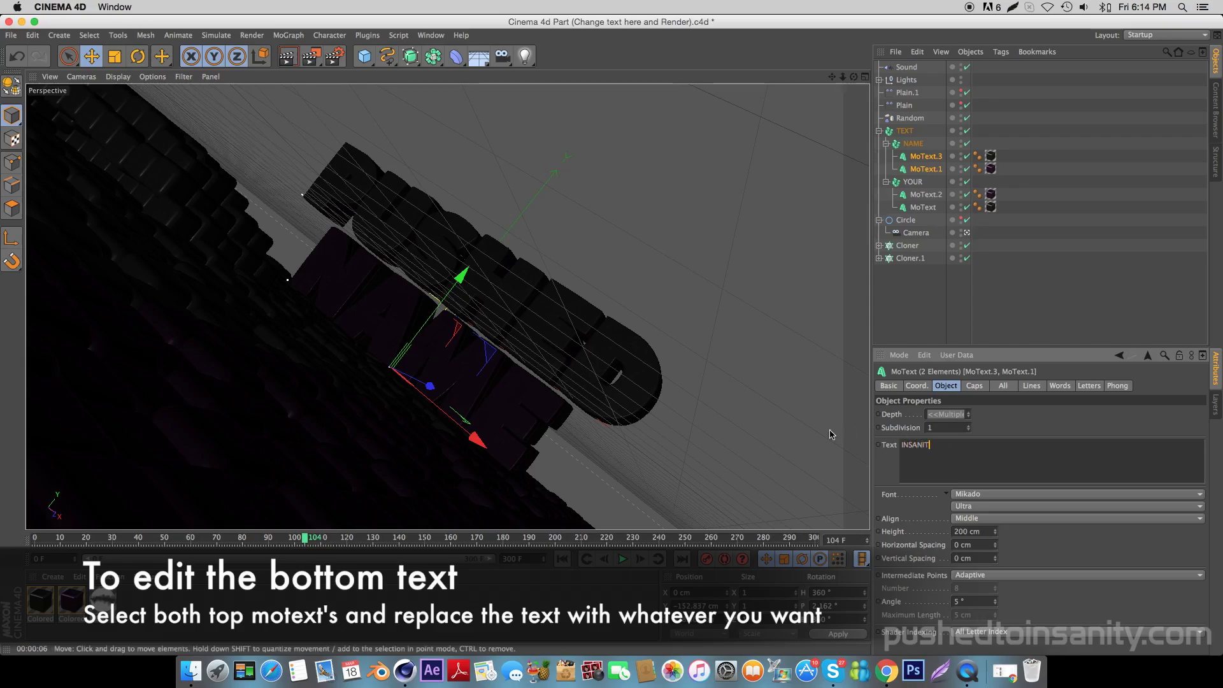
{"action": "type", "text": "Y"}
{"action": "left_click", "coordinate": [287, 56]}
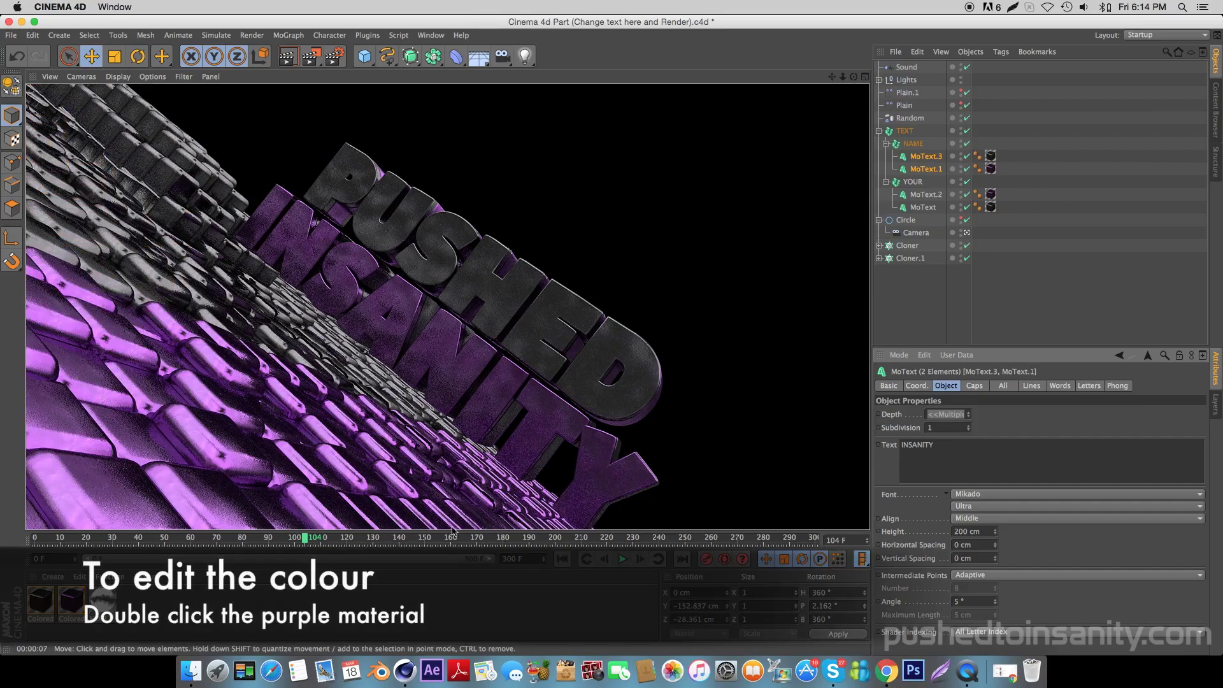
Open the Colored_1 material and turn its Lumas shader colour red.
{"action": "double_click", "coordinate": [72, 603]}
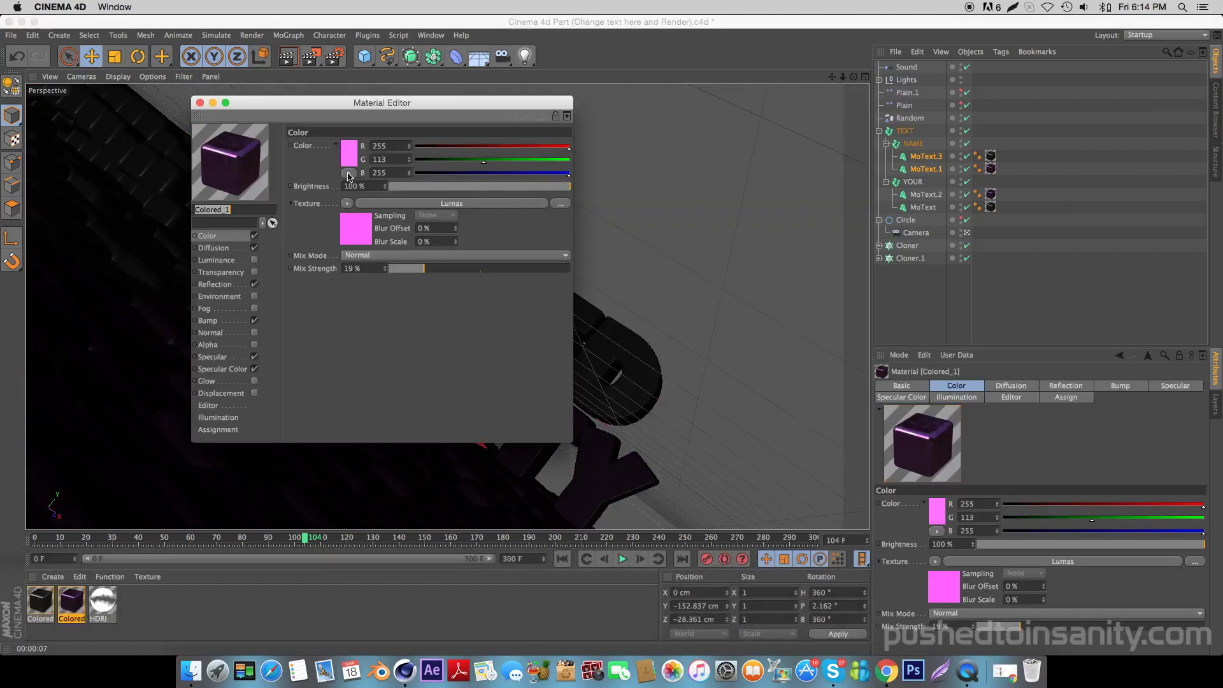
{"action": "left_click", "coordinate": [348, 173]}
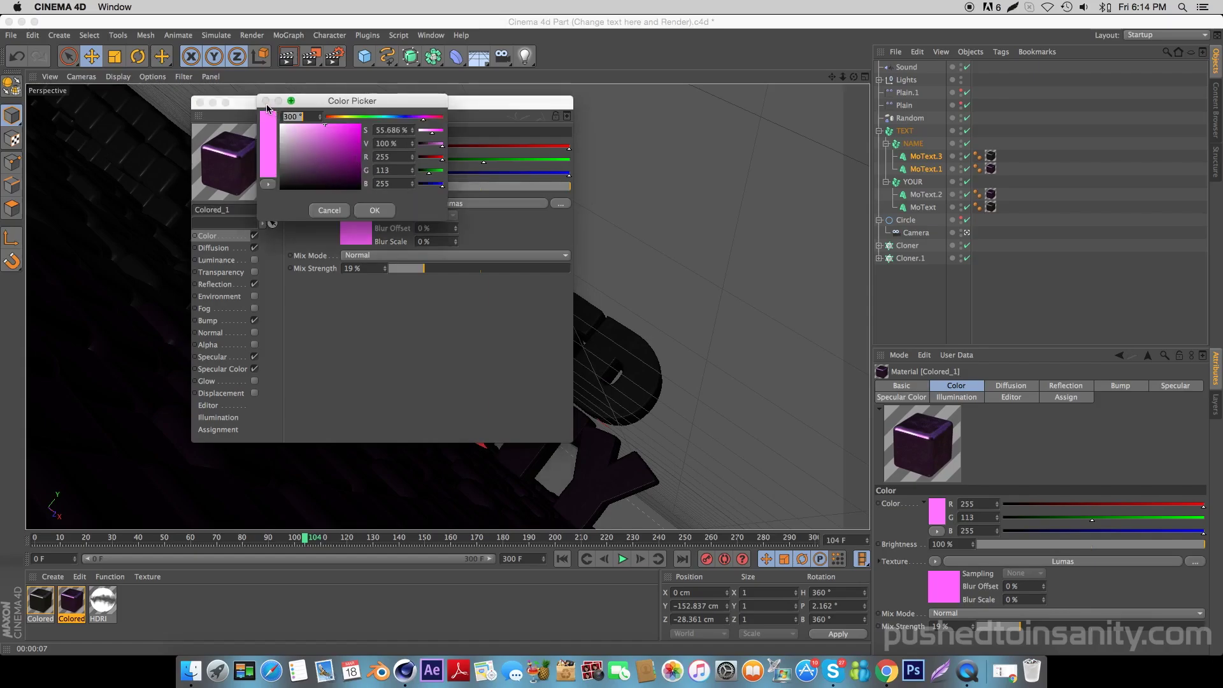
{"action": "left_click", "coordinate": [374, 211]}
{"action": "left_click", "coordinate": [357, 231]}
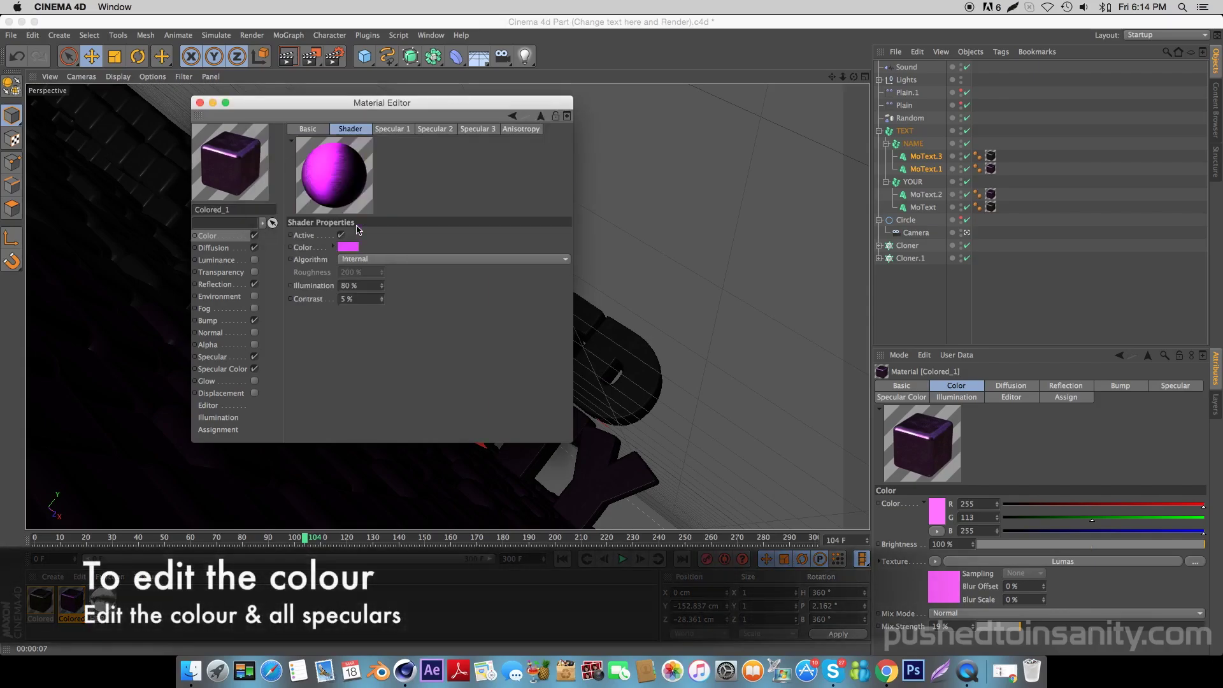
{"action": "left_click", "coordinate": [348, 247]}
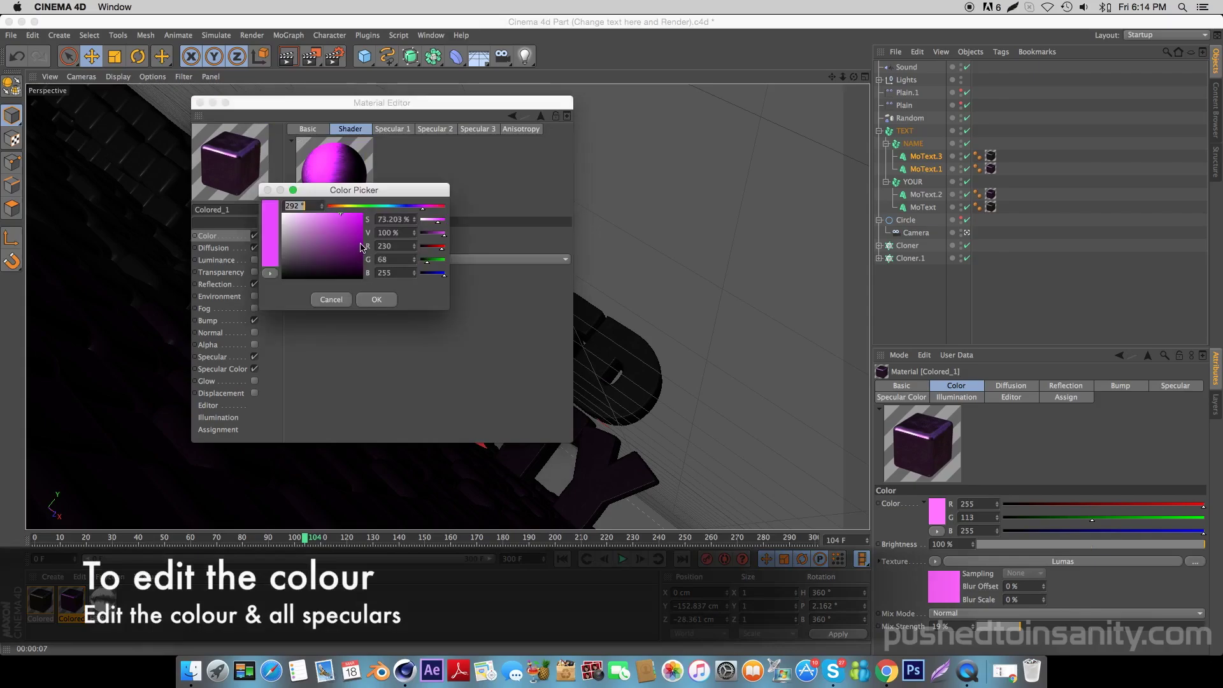
{"action": "left_click_drag", "start_coordinate": [356, 210], "coordinate": [306, 207]}
{"action": "left_click", "coordinate": [371, 297]}
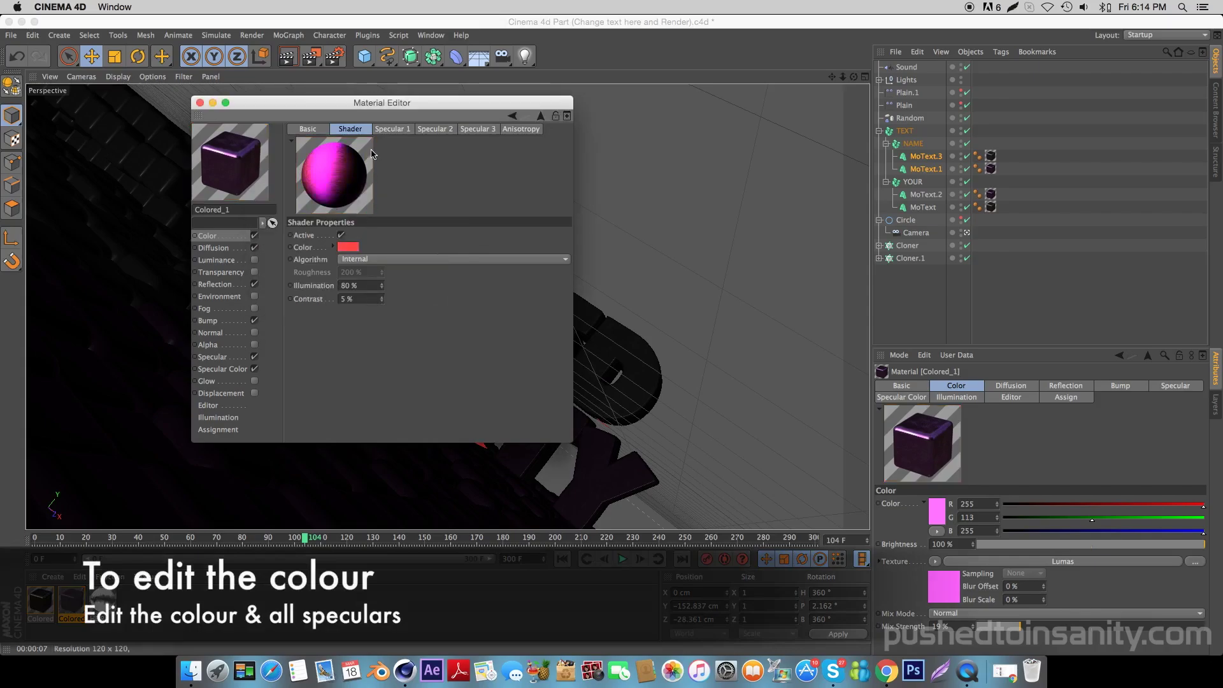
Set the Specular 1, 2 and 3 colours to red.
{"action": "left_click", "coordinate": [393, 128]}
{"action": "left_click", "coordinate": [336, 247]}
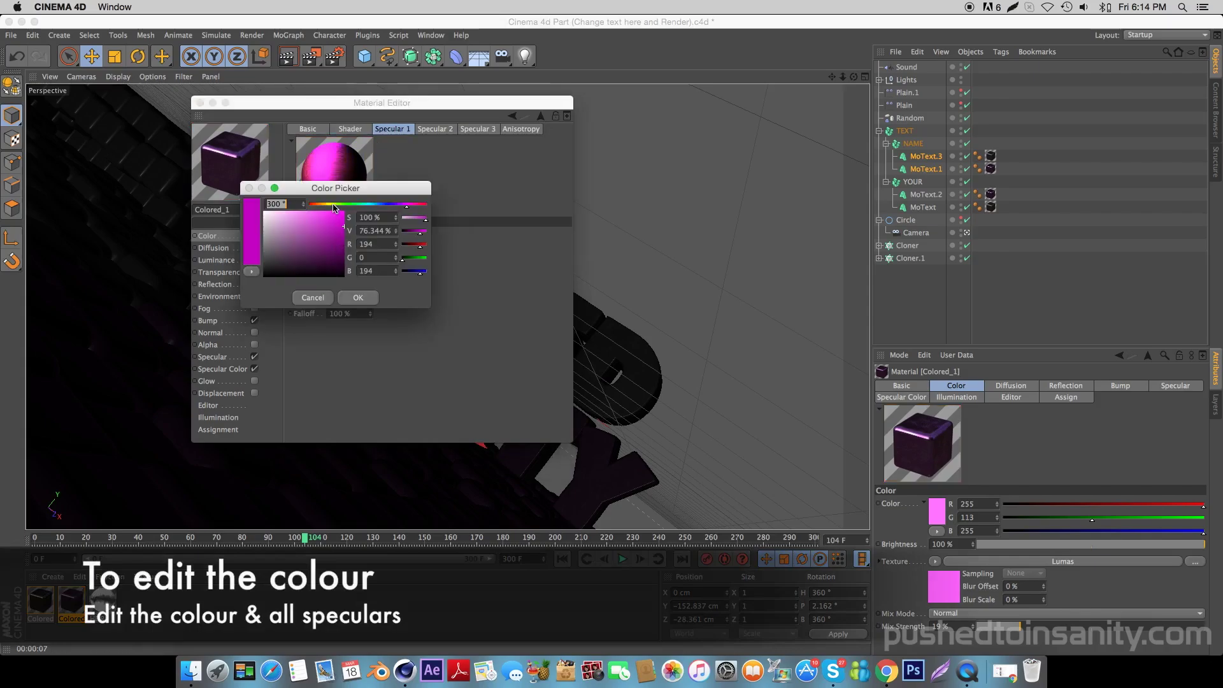
{"action": "left_click_drag", "start_coordinate": [334, 207], "coordinate": [310, 206]}
{"action": "left_click", "coordinate": [358, 297]}
{"action": "left_click", "coordinate": [436, 128]}
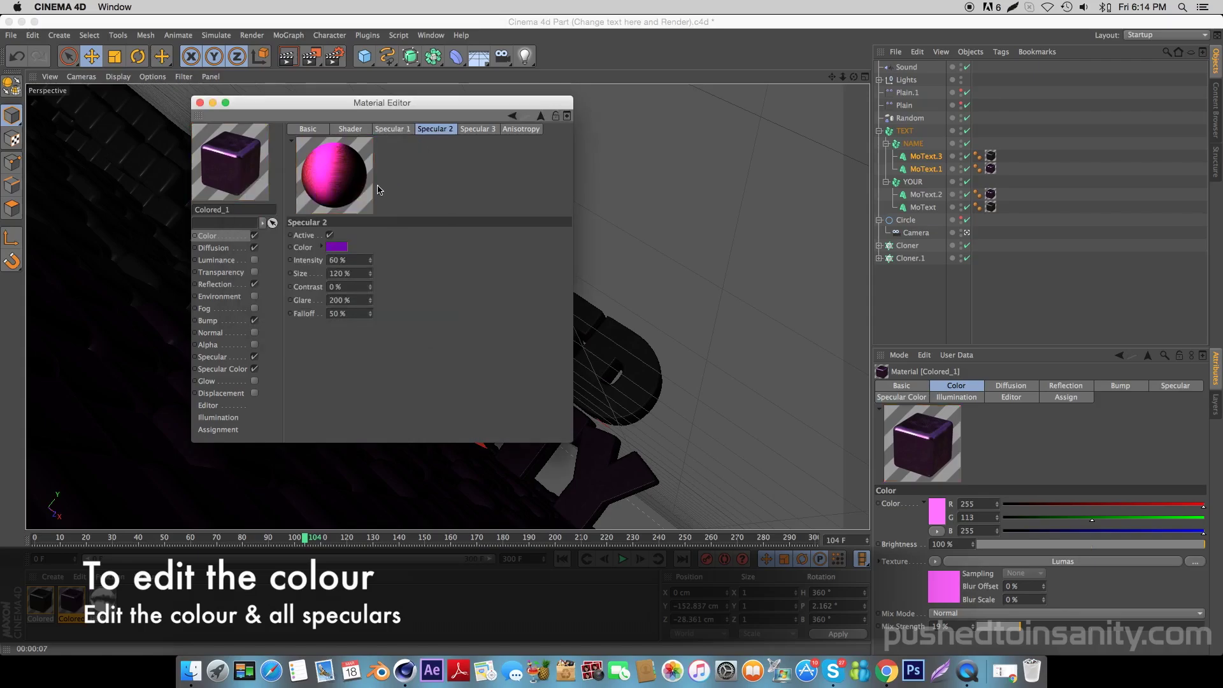
{"action": "left_click", "coordinate": [336, 248]}
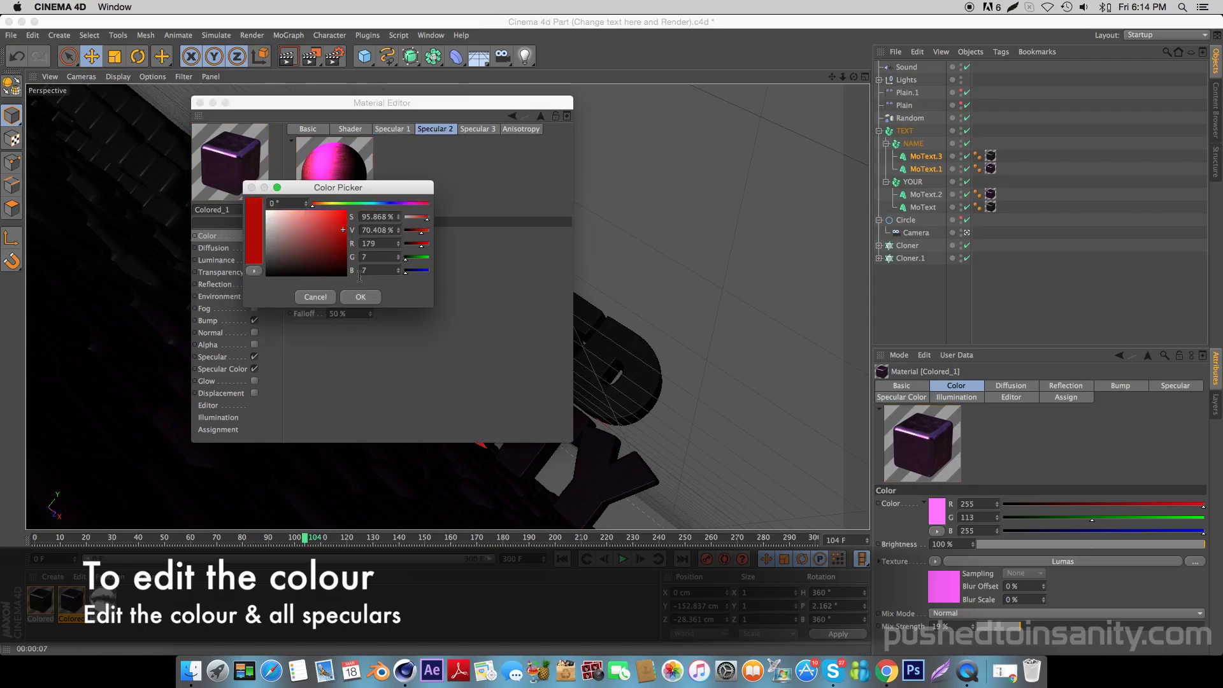
{"action": "left_click", "coordinate": [372, 295]}
{"action": "left_click", "coordinate": [475, 130]}
{"action": "left_click", "coordinate": [335, 248]}
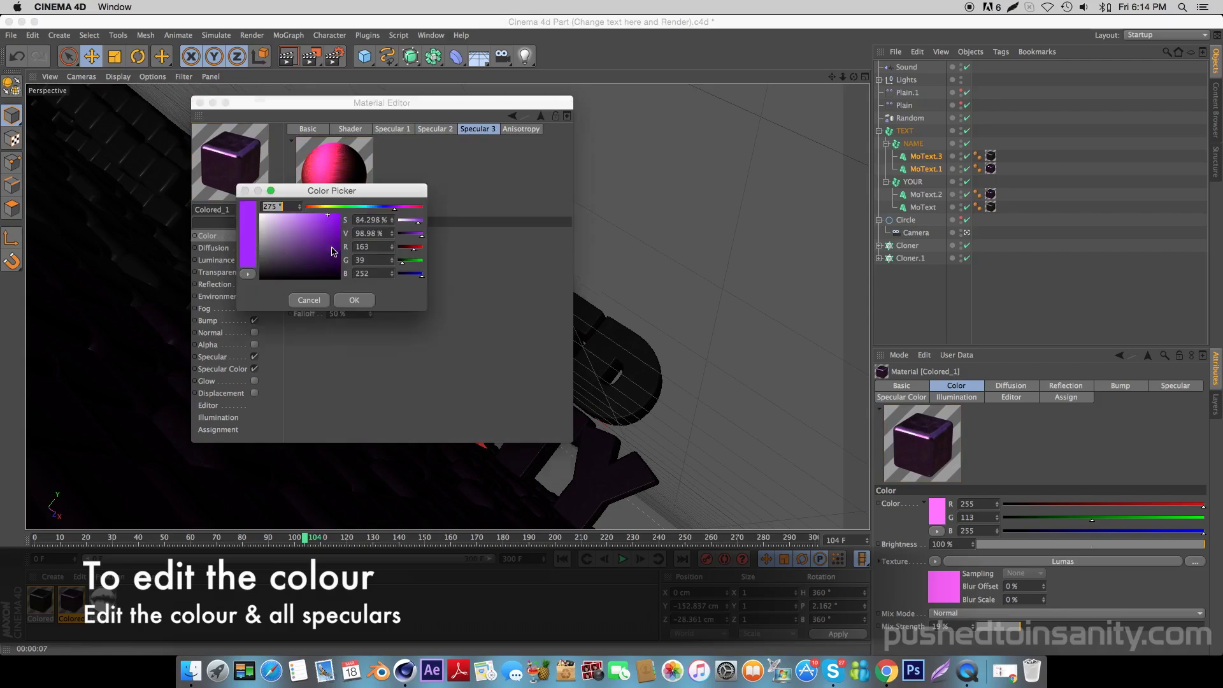
{"action": "left_click", "coordinate": [354, 300]}
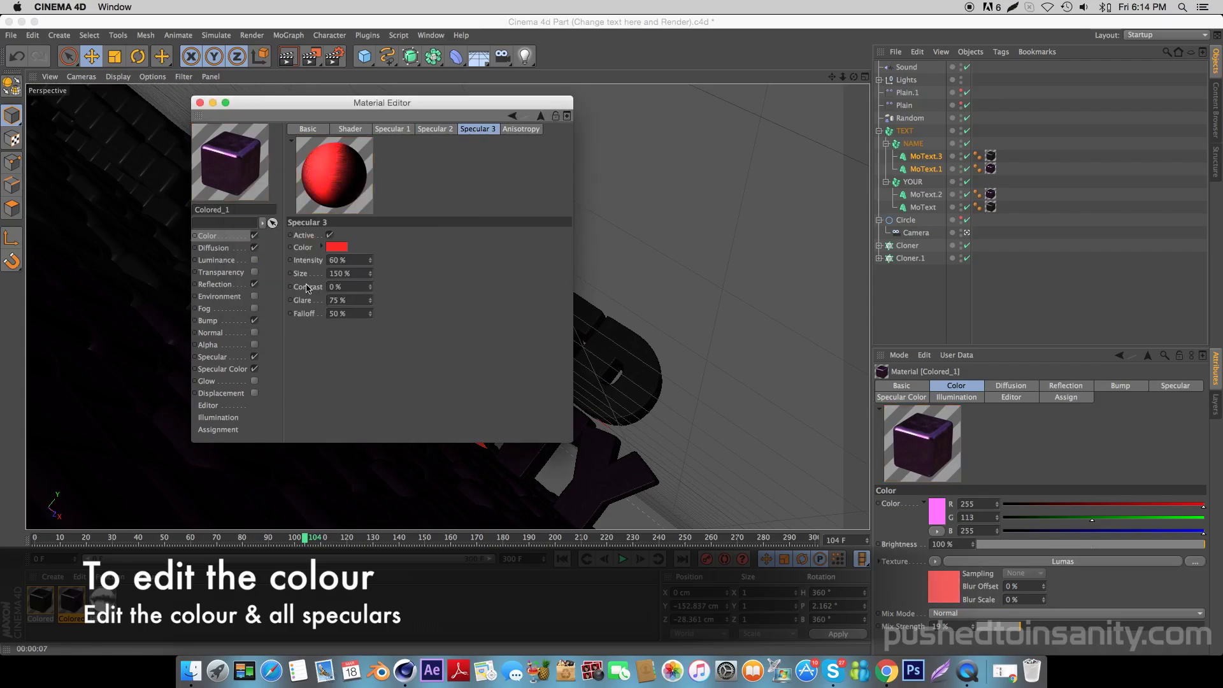
{"action": "left_click", "coordinate": [233, 288]}
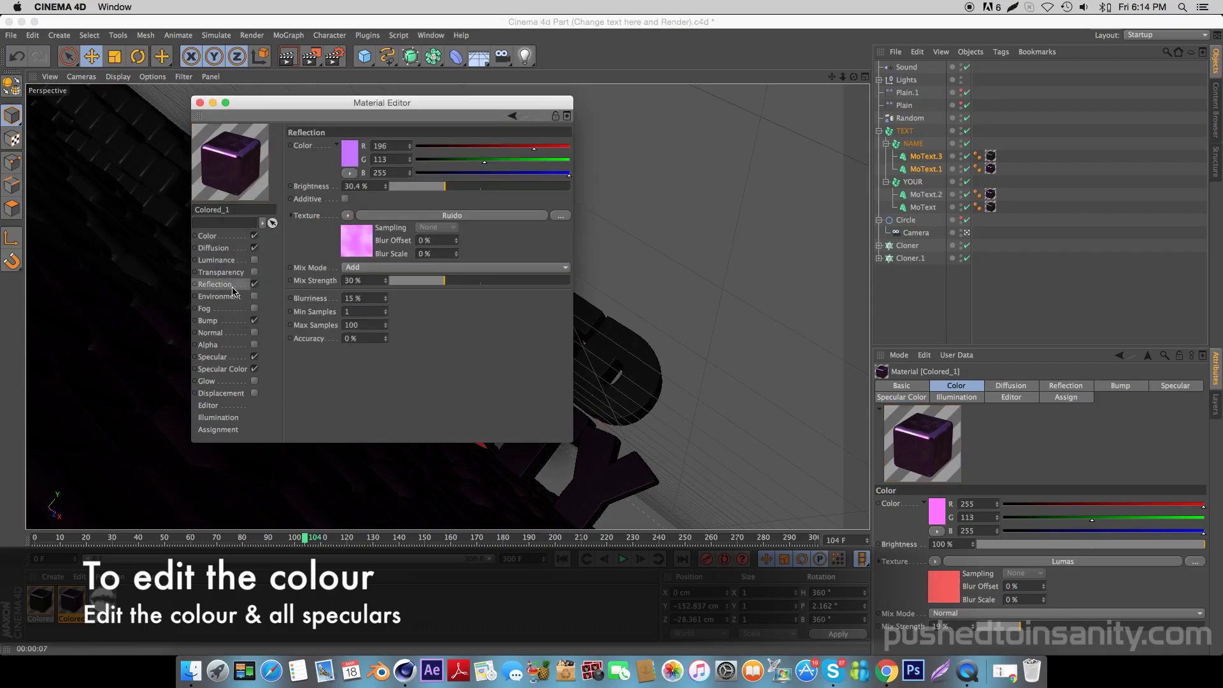
Set the Ruido noise texture's colours to red and light pink.
{"action": "left_click", "coordinate": [353, 245]}
{"action": "left_click", "coordinate": [356, 238]}
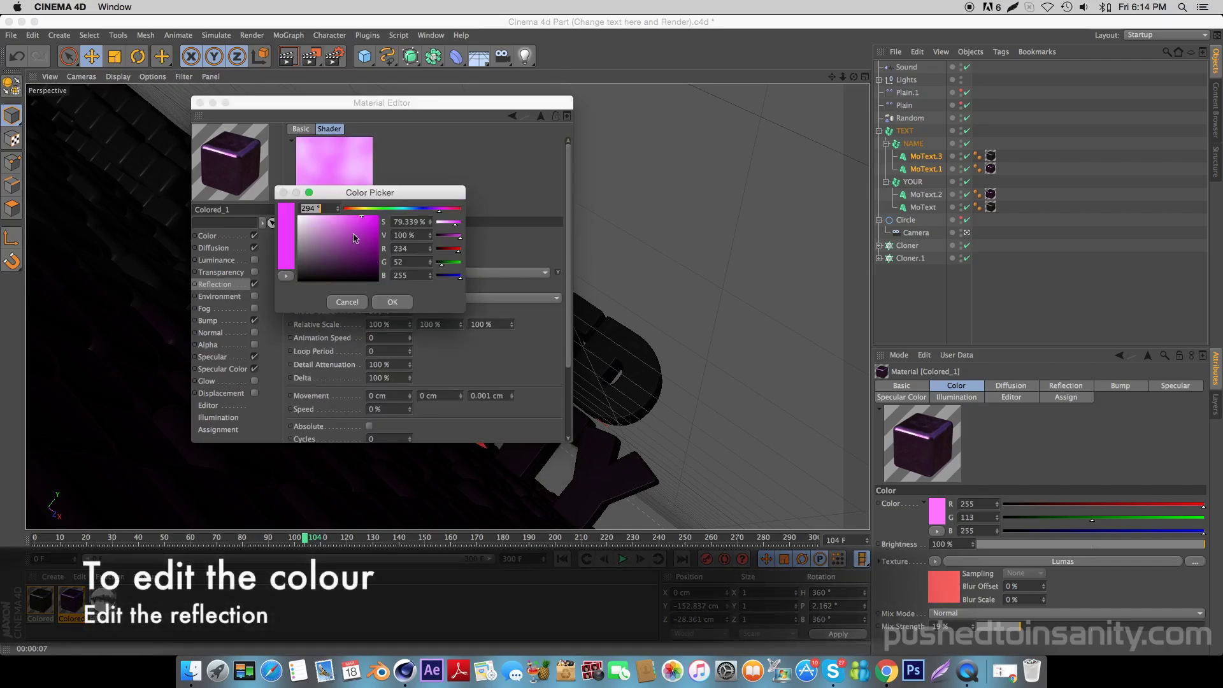
{"action": "left_click", "coordinate": [393, 302]}
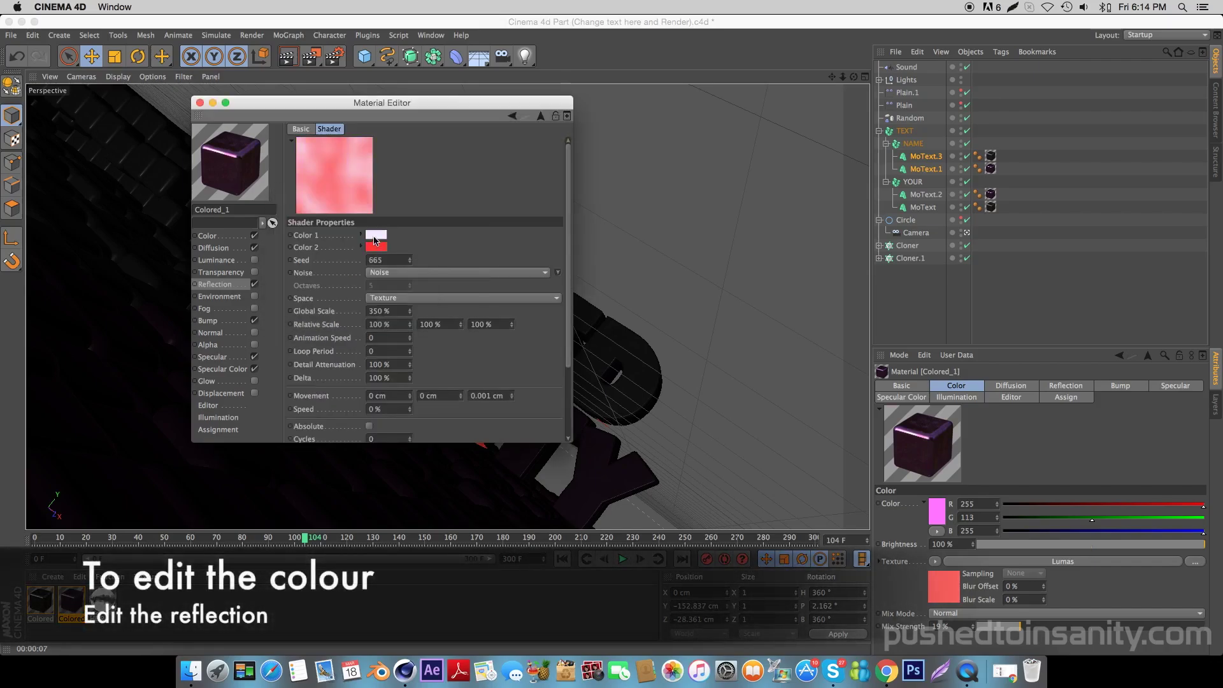
{"action": "left_click", "coordinate": [357, 226]}
{"action": "left_click", "coordinate": [389, 289]}
Change the material's base Color to red.
{"action": "left_click", "coordinate": [237, 235]}
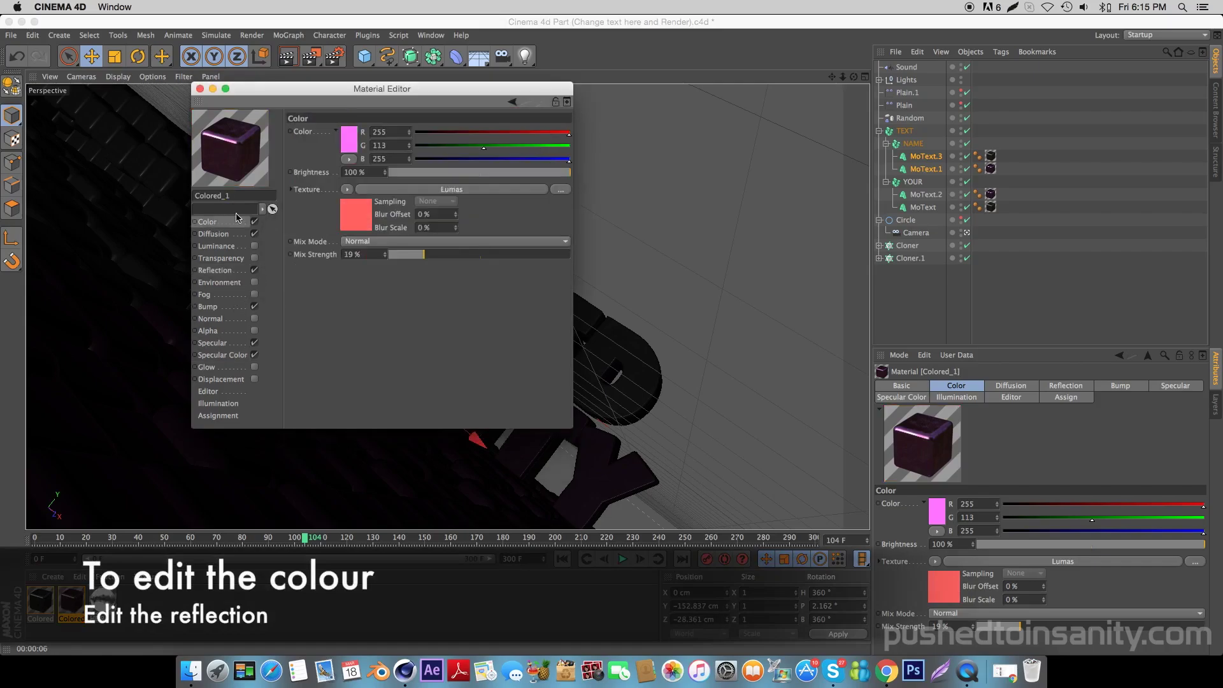
{"action": "left_click", "coordinate": [348, 145]}
{"action": "left_click", "coordinate": [339, 108]}
{"action": "left_click", "coordinate": [354, 194]}
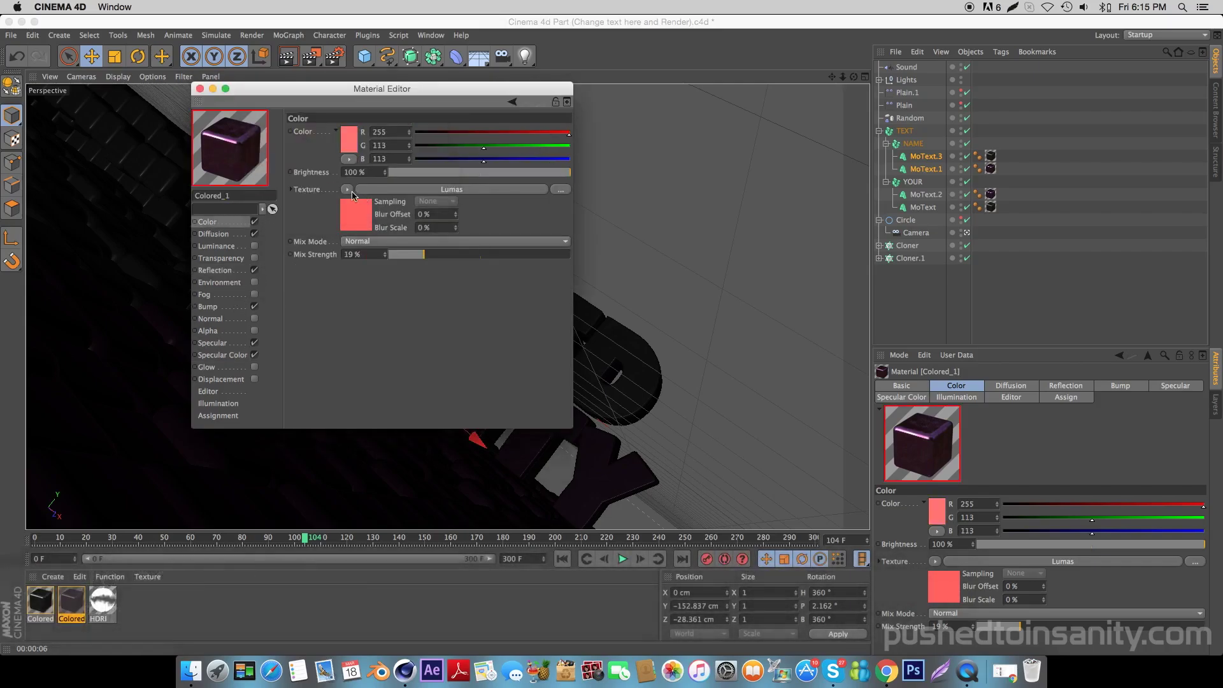
Turn the Reflection colour red and close the Material Editor.
{"action": "left_click", "coordinate": [225, 235]}
{"action": "left_click", "coordinate": [230, 258]}
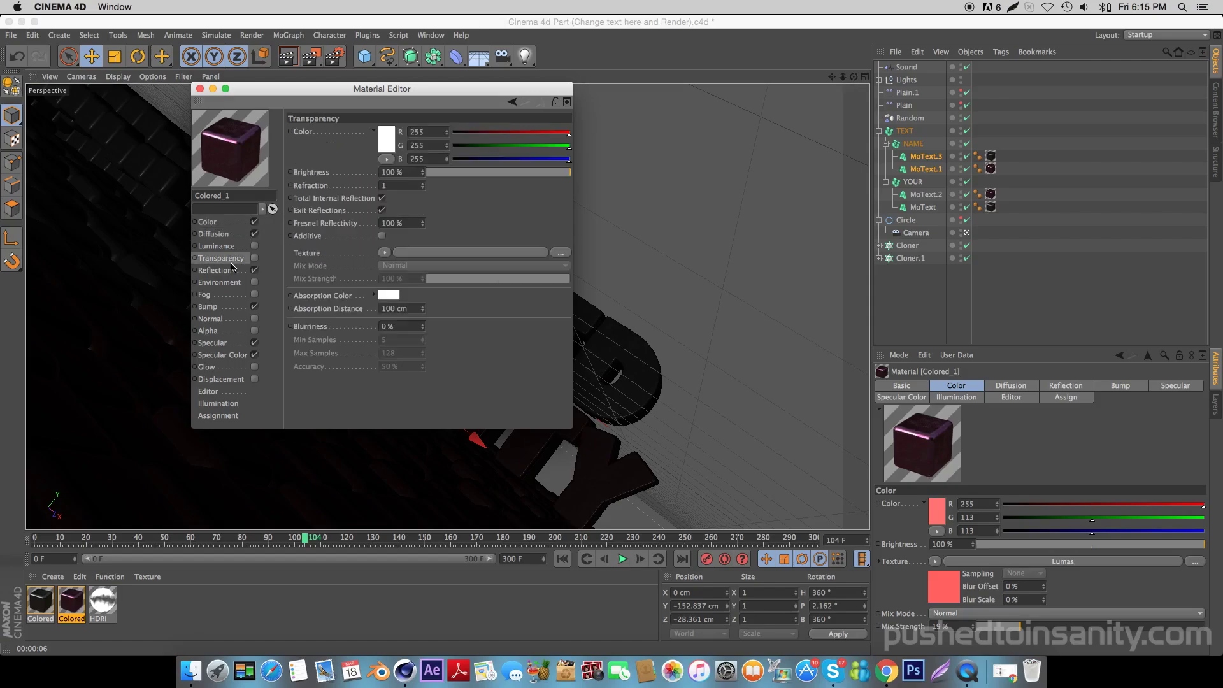
{"action": "left_click", "coordinate": [350, 134]}
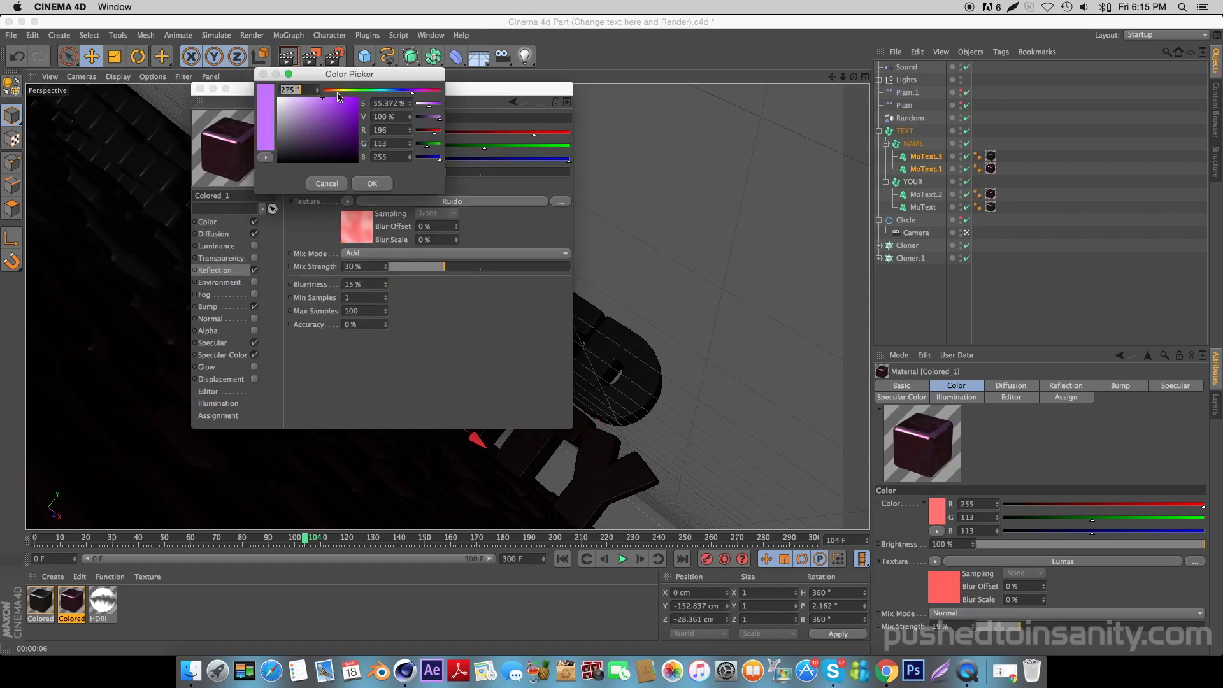
{"action": "left_click", "coordinate": [372, 184]}
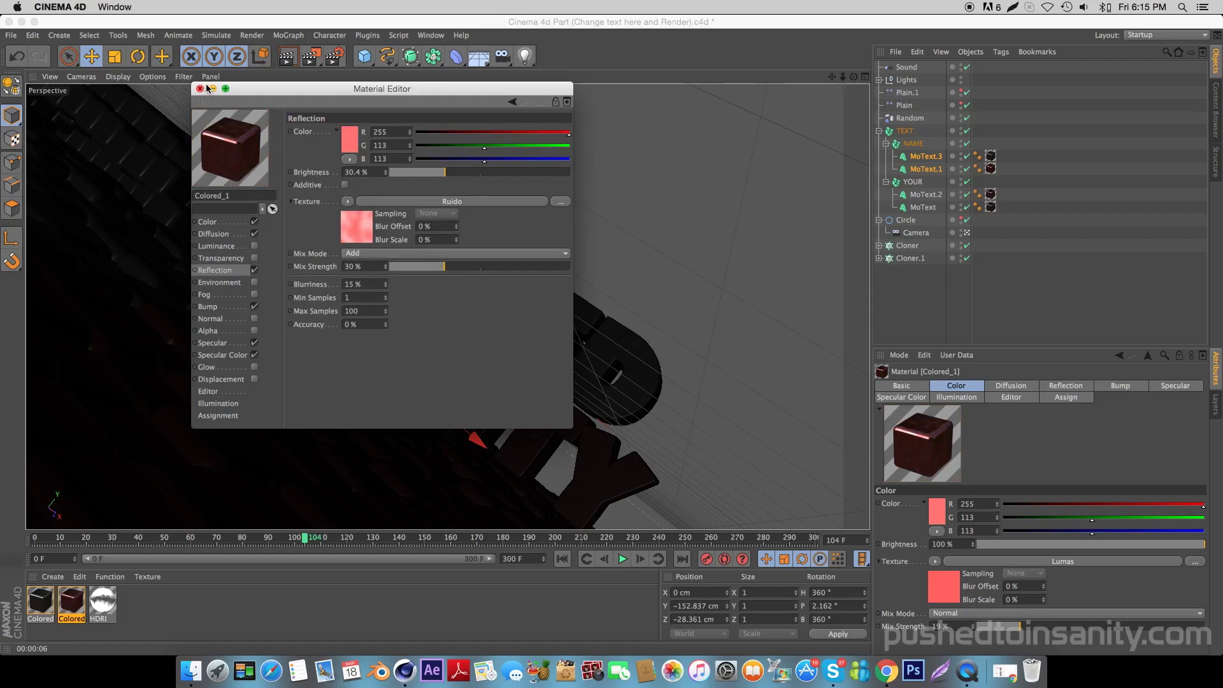
{"action": "left_click", "coordinate": [200, 89]}
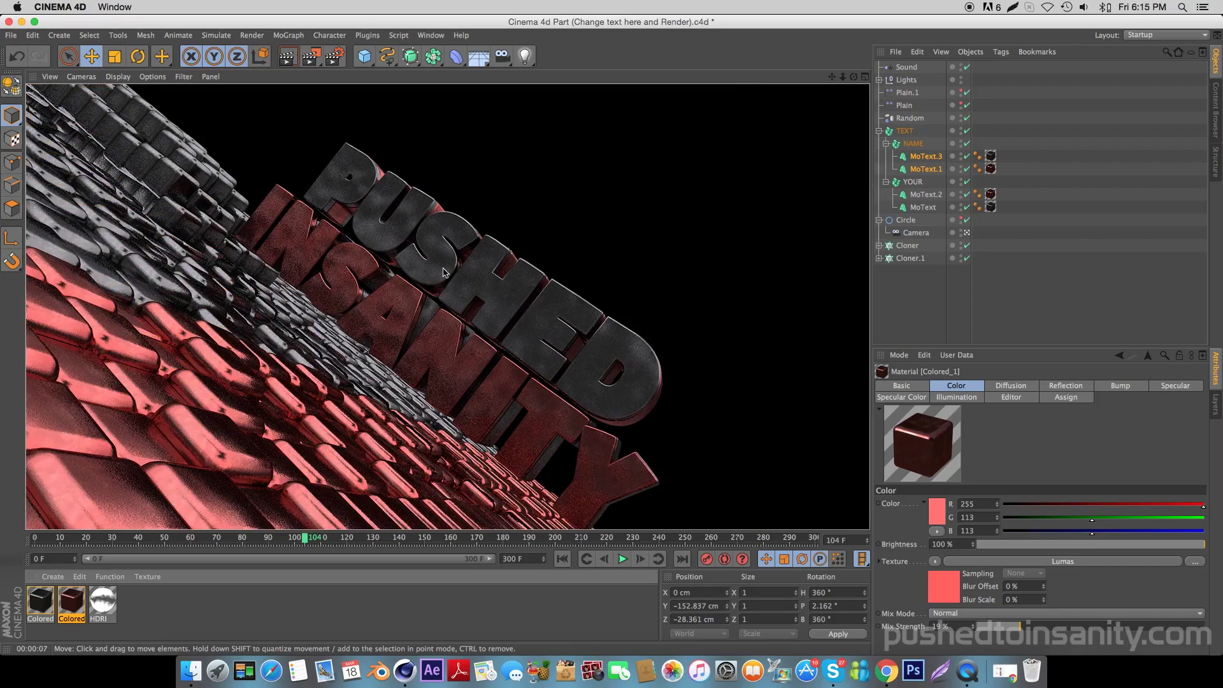
Go to frame 121 and bring up the NAME text objects' properties.
{"action": "left_click", "coordinate": [349, 541]}
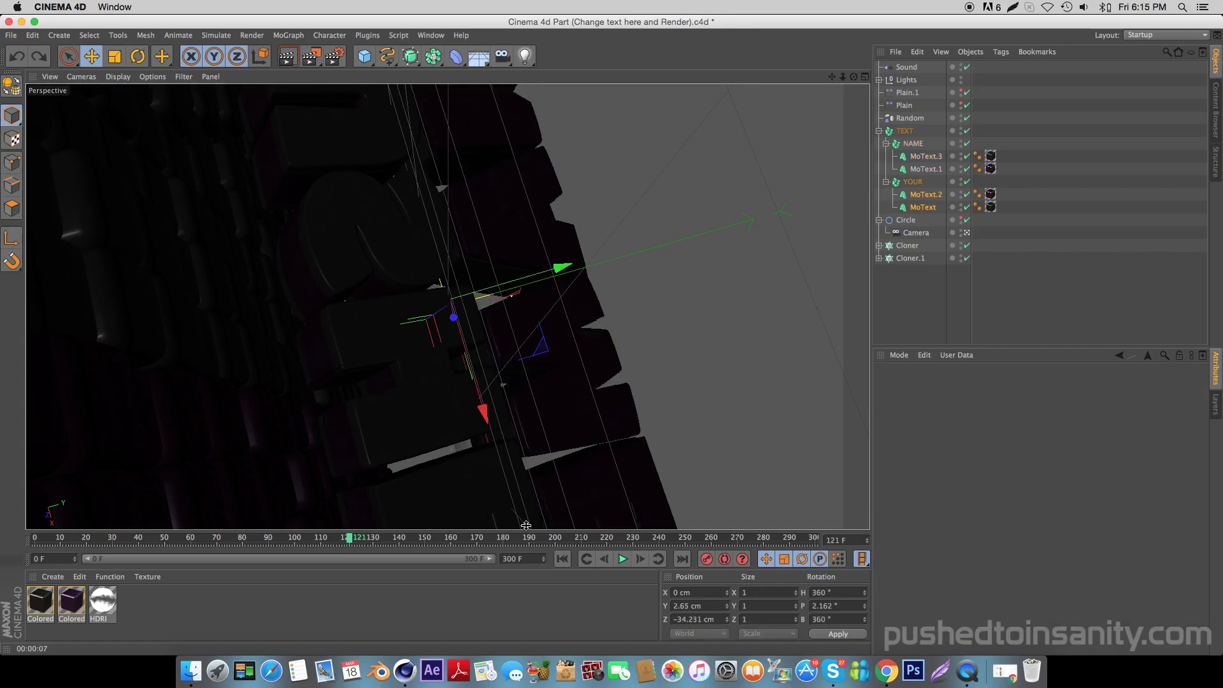
{"action": "left_click", "coordinate": [919, 200]}
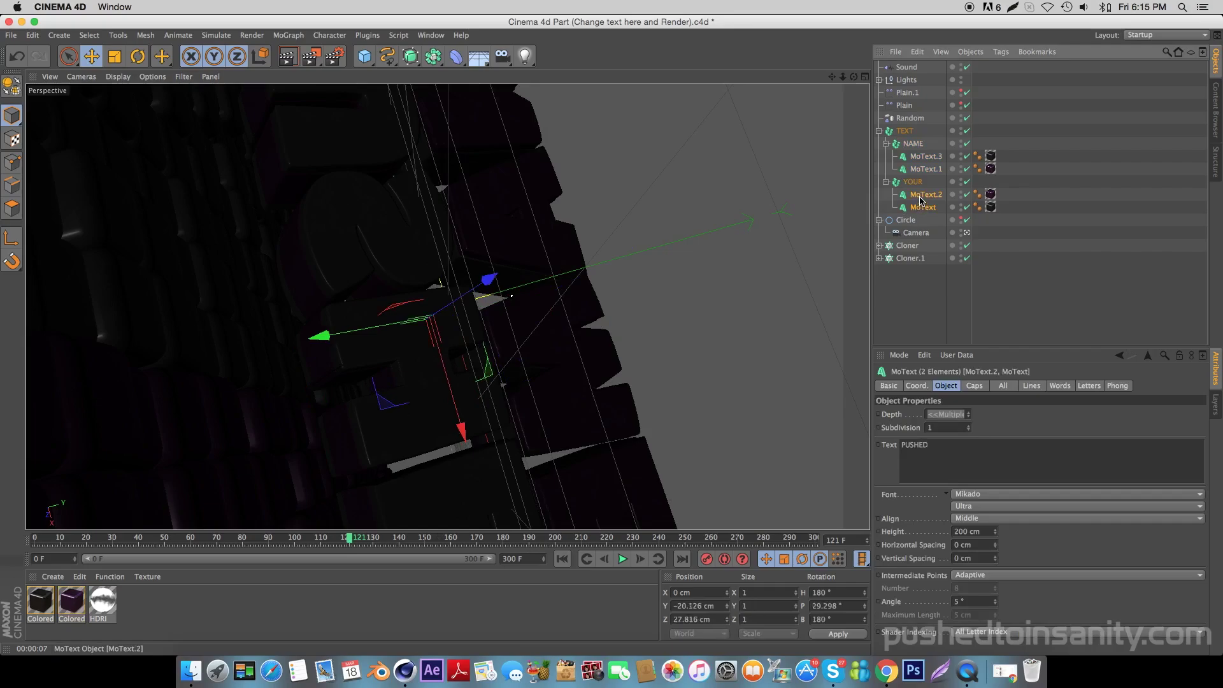
{"action": "key", "text": "super+z"}
{"action": "key", "text": "super+z"}
{"action": "key", "text": "super+z"}
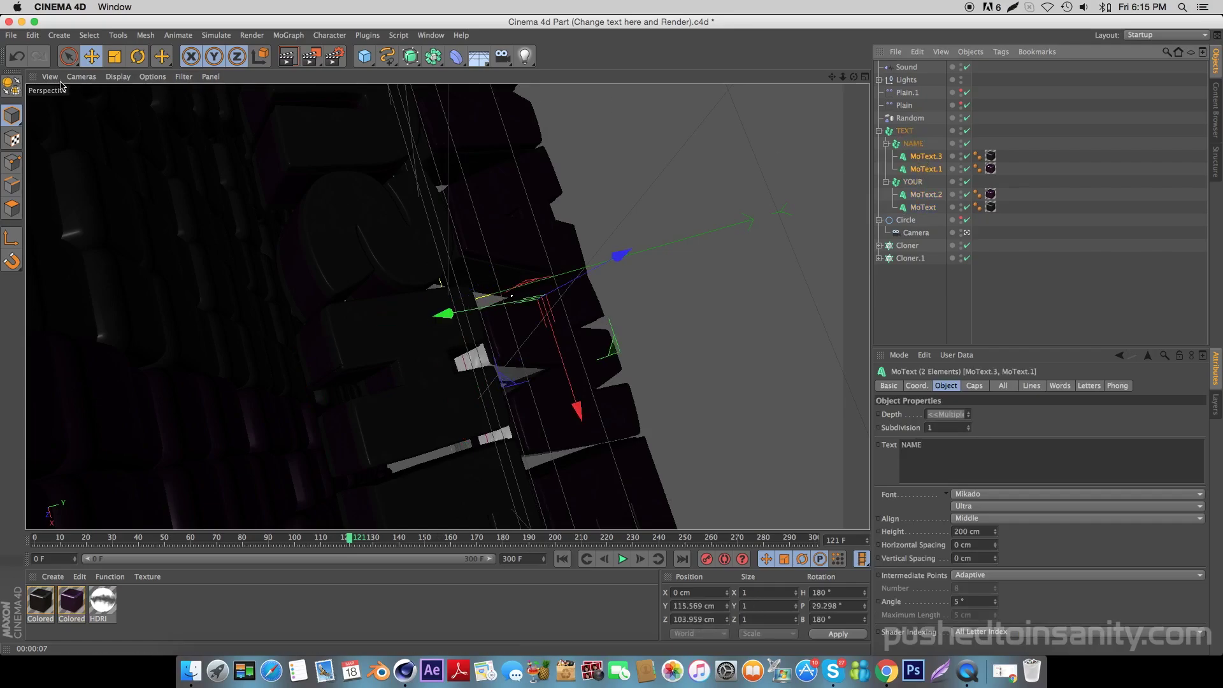
Set the NAME text to INSANITY, move to about frame 251 and render a preview.
{"action": "double_click", "coordinate": [911, 444]}
{"action": "type", "text": "INSANIT"}
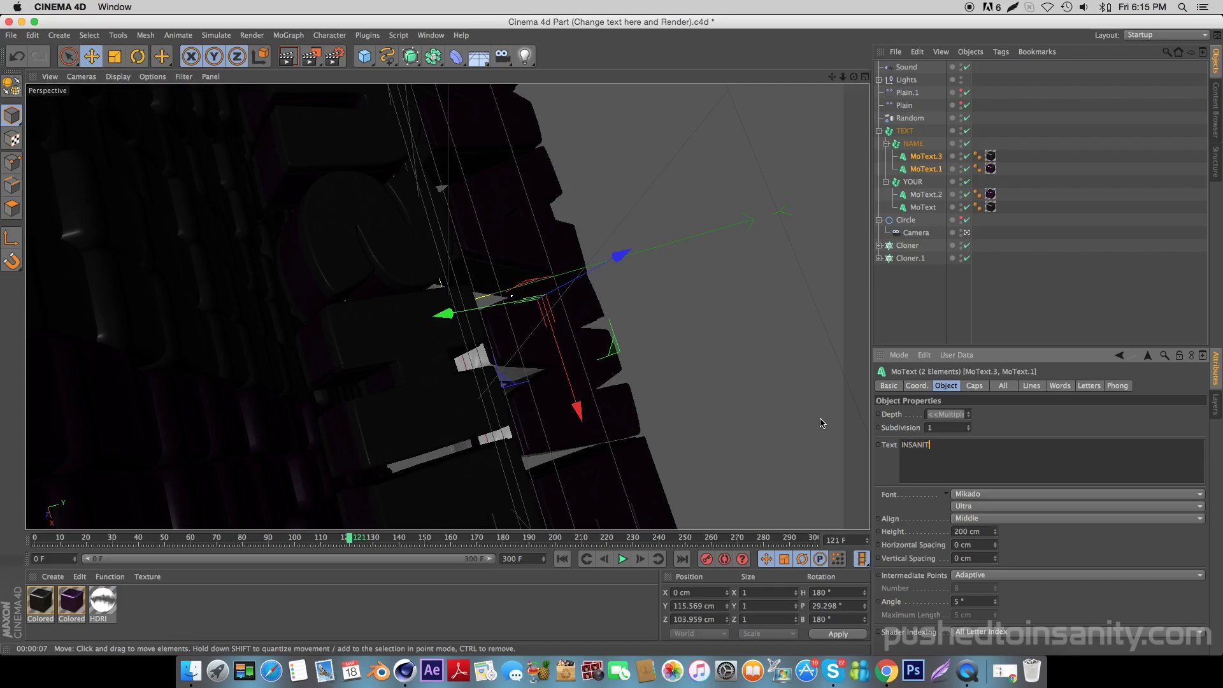
{"action": "type", "text": "Y"}
{"action": "left_click_drag", "start_coordinate": [348, 542], "coordinate": [874, 542]}
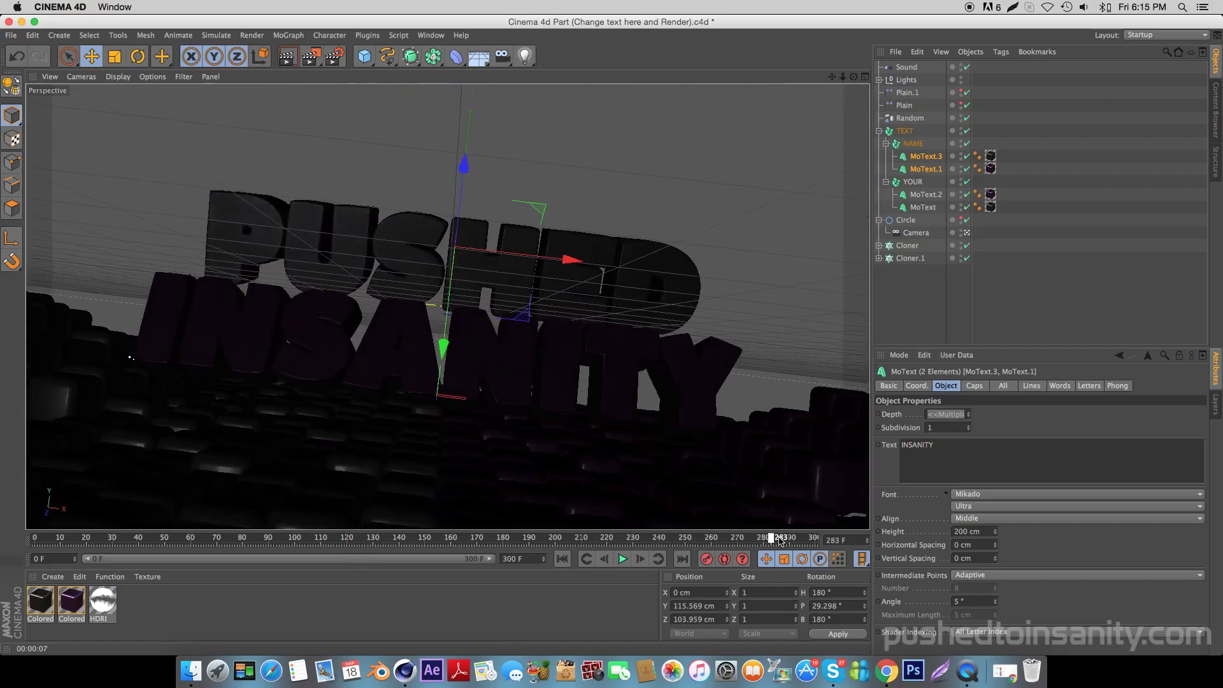
{"action": "key", "text": "ctrl+r"}
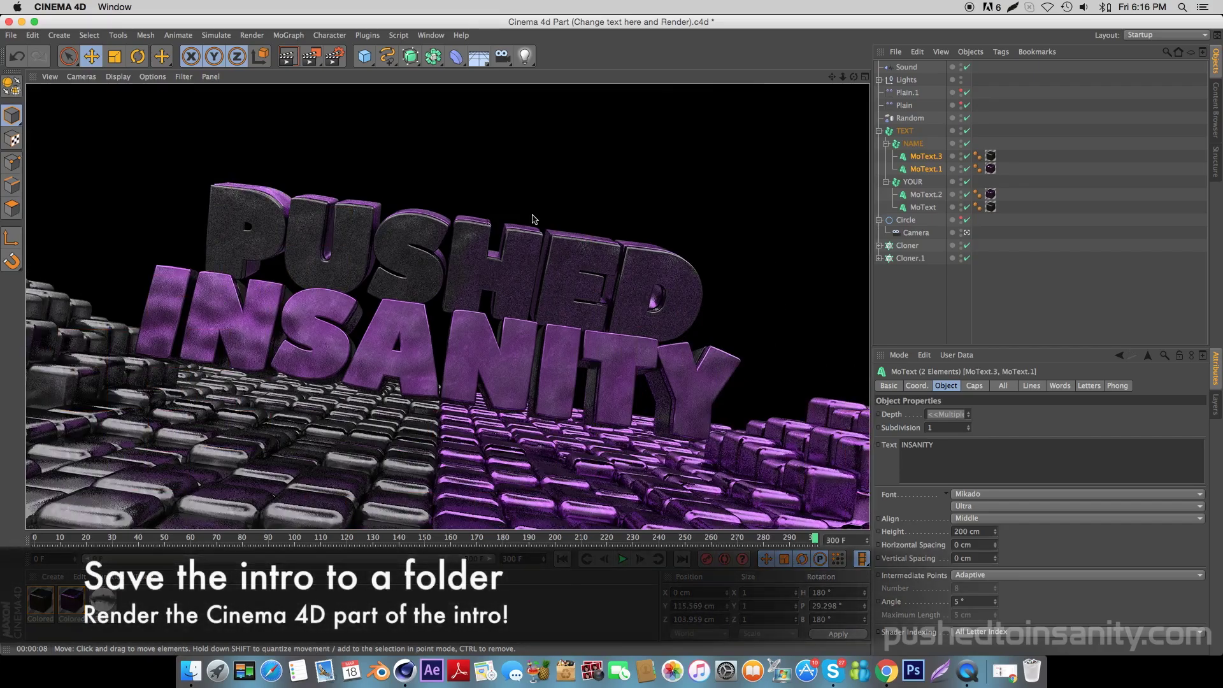
Save the render output as 'intro' in a new Desktop folder named Render.
{"action": "left_click", "coordinate": [333, 59]}
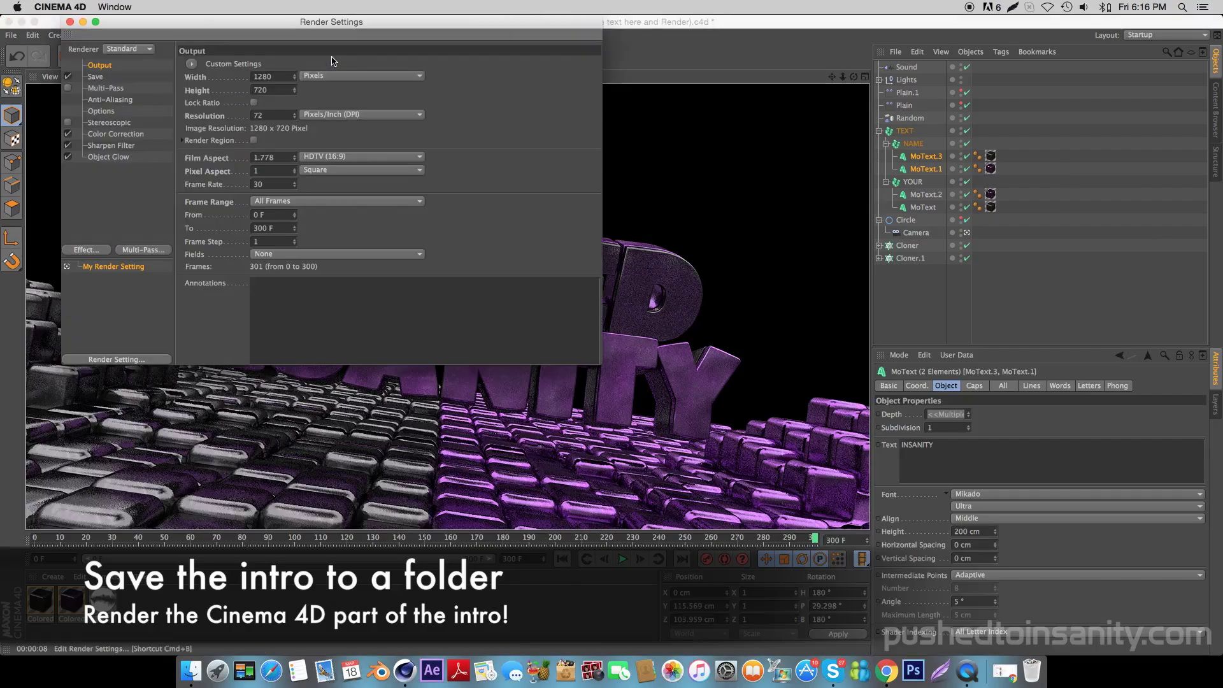
{"action": "left_click", "coordinate": [111, 78]}
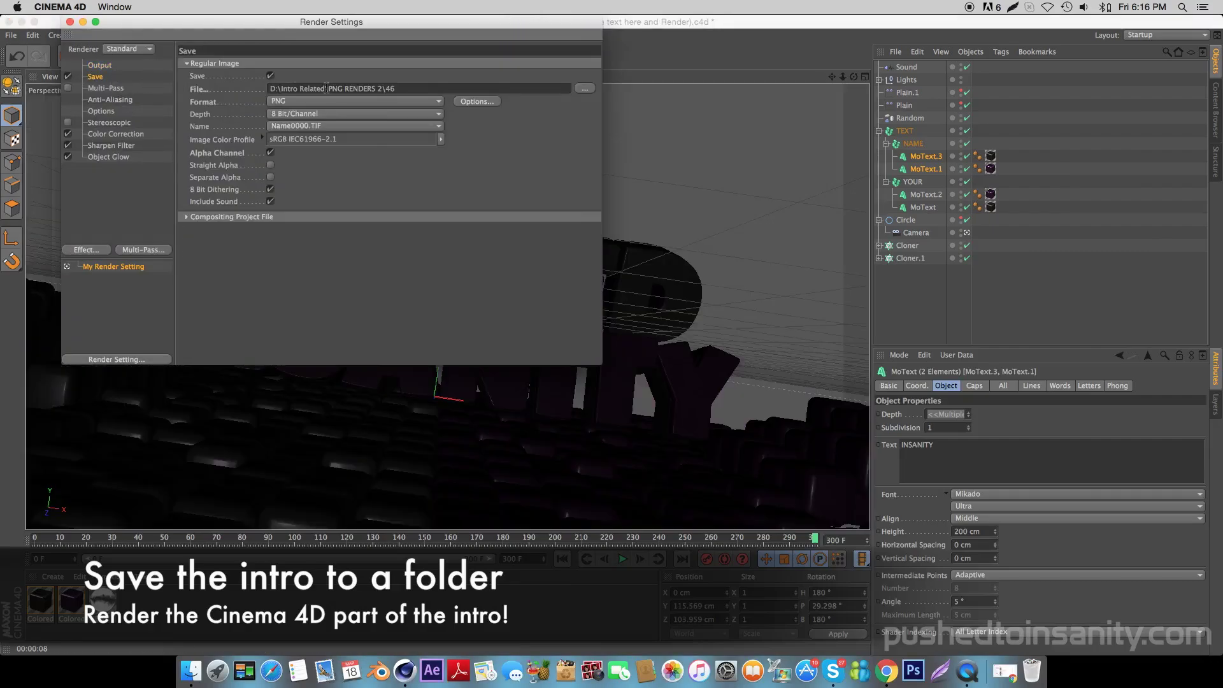
{"action": "left_click", "coordinate": [584, 91]}
{"action": "left_click", "coordinate": [425, 238]}
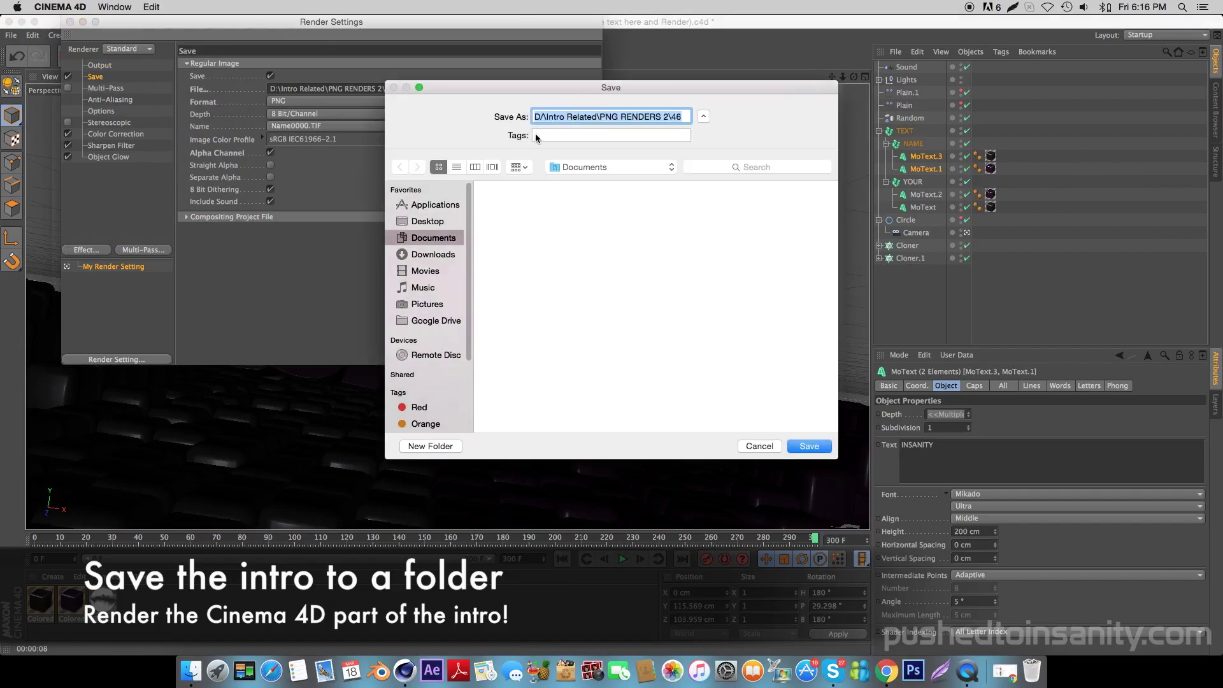
{"action": "left_click", "coordinate": [427, 221]}
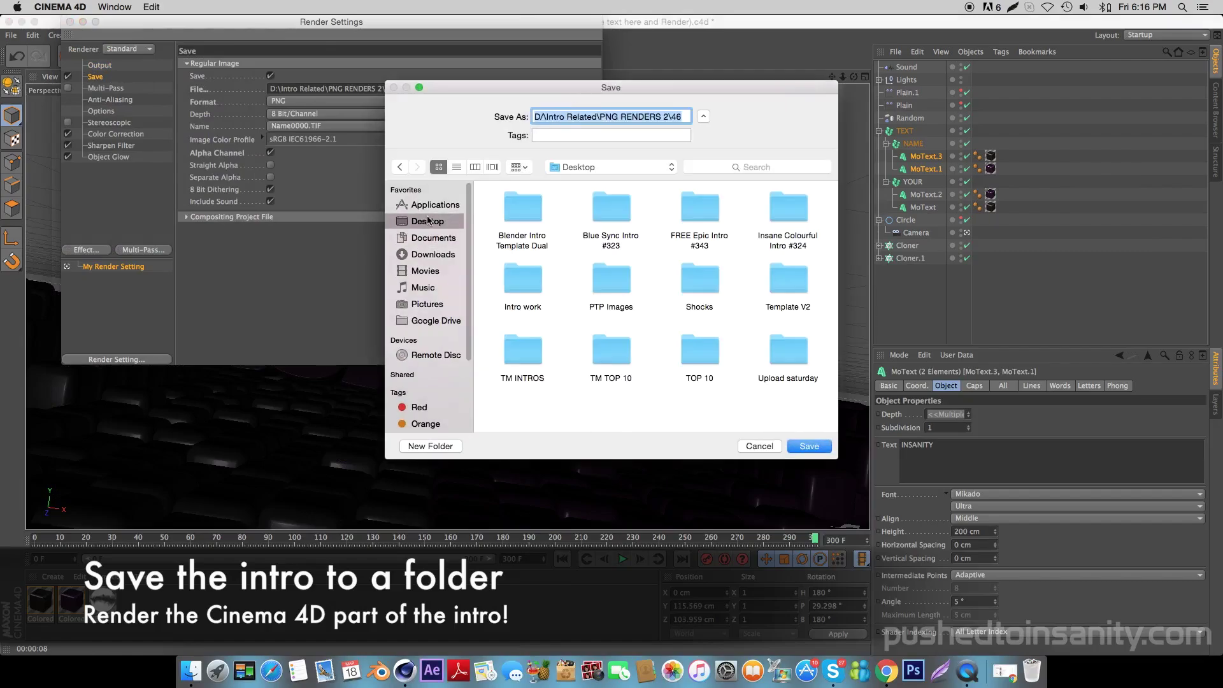
{"action": "left_click", "coordinate": [455, 446]}
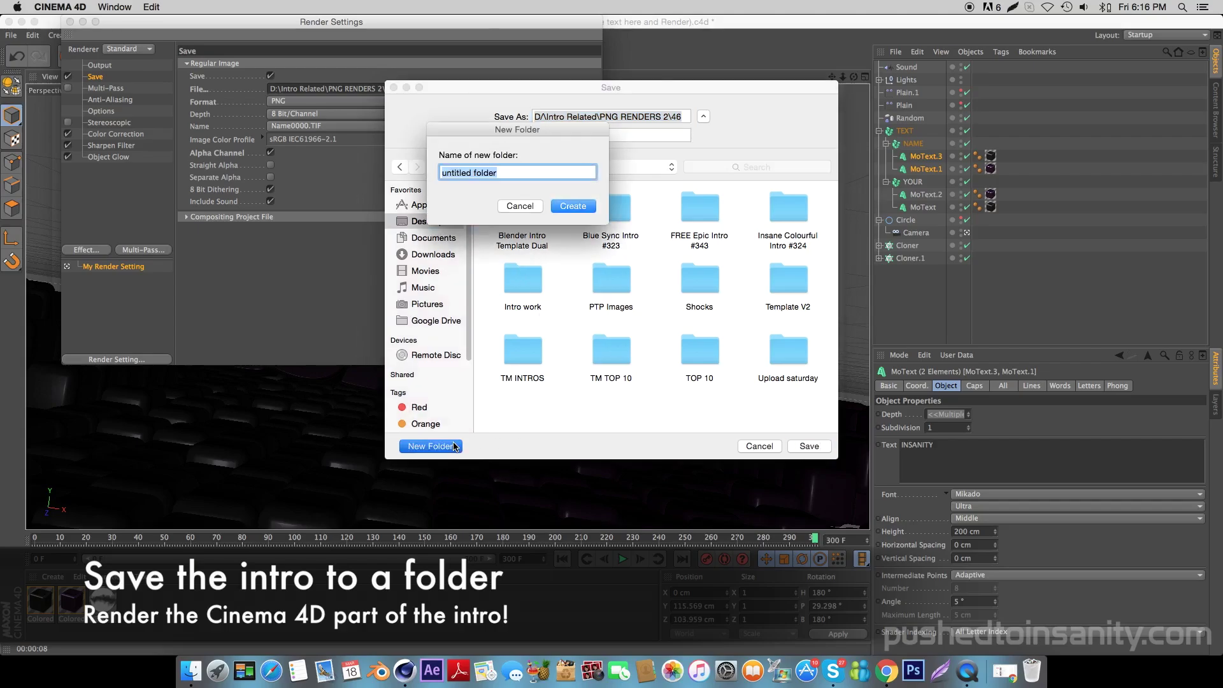
{"action": "type", "text": "Render"}
{"action": "key", "text": "Return"}
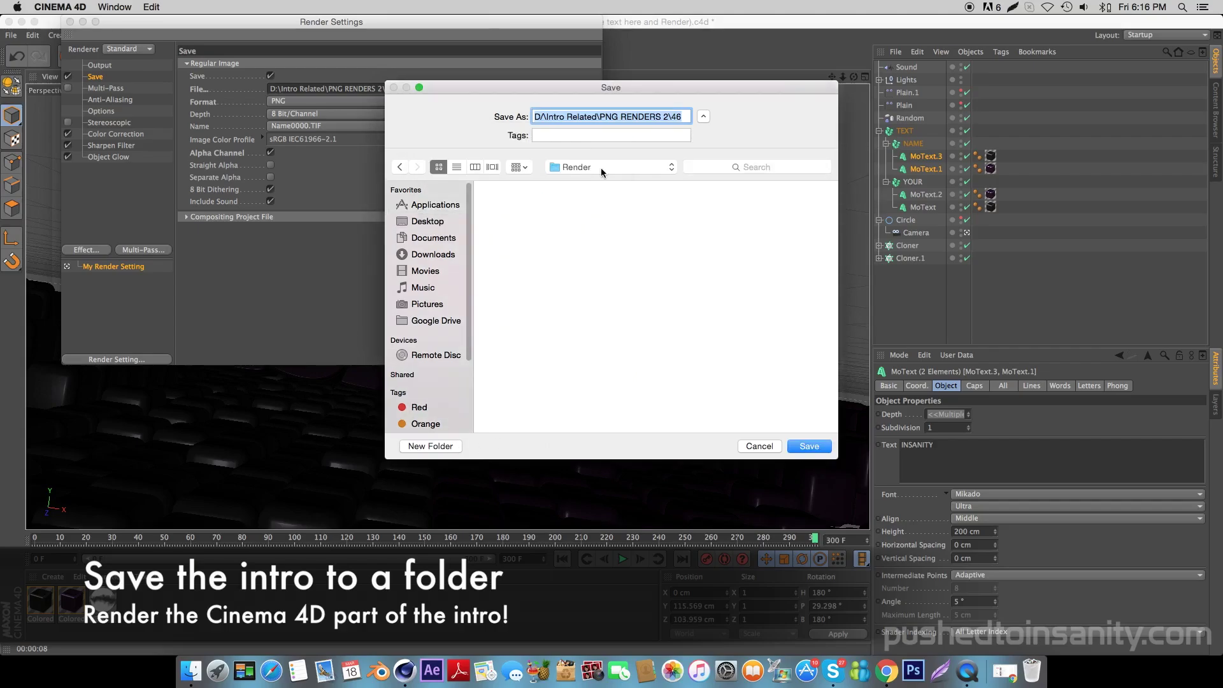
{"action": "type", "text": "intro"}
{"action": "key", "text": "Return"}
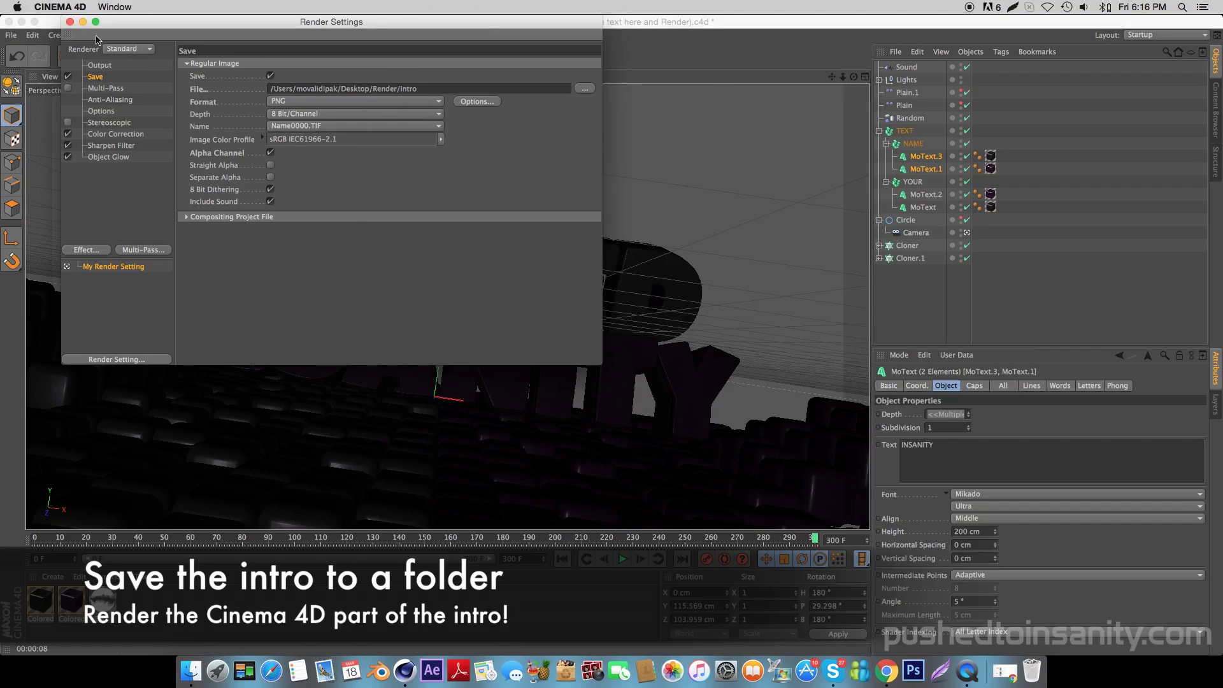
Close Render Settings and render the full animation to the Picture Viewer.
{"action": "left_click", "coordinate": [70, 23]}
{"action": "left_click", "coordinate": [311, 55]}
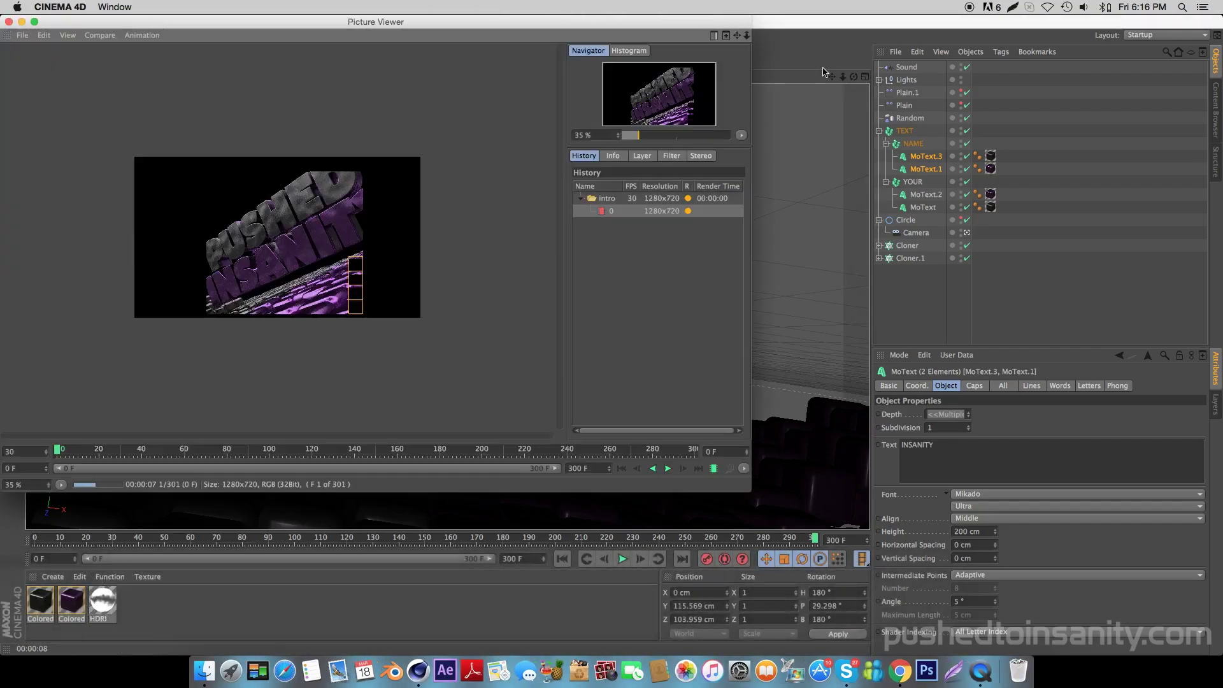
{"action": "left_click_drag", "start_coordinate": [643, 136], "coordinate": [645, 136]}
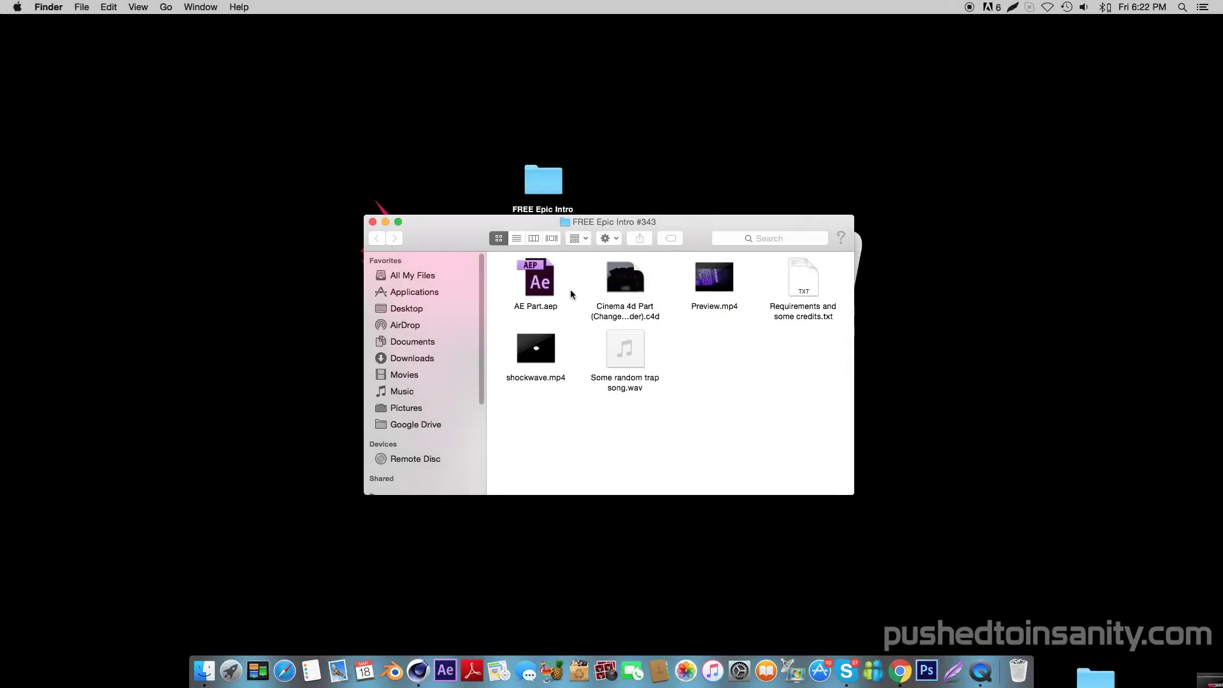
Open AE Part.aep from the FREE Epic Intro #343 folder in After Effects.
{"action": "double_click", "coordinate": [543, 281]}
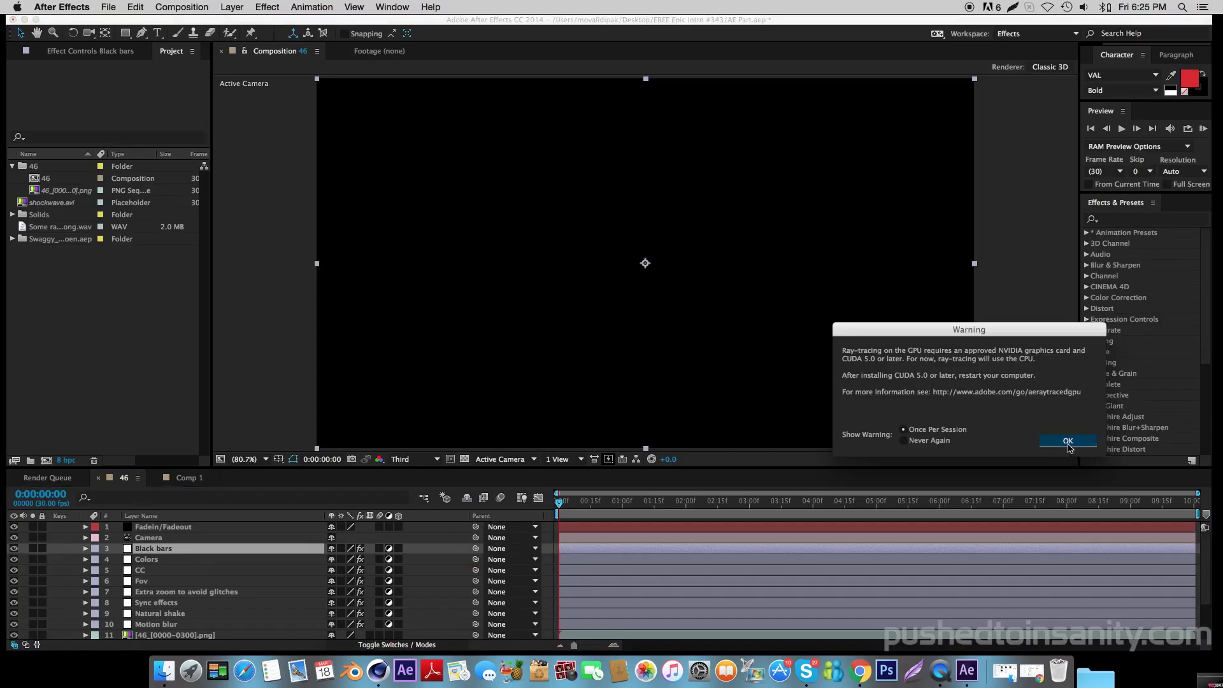
Dismiss the GPU ray-tracing warning, preview comp 46 at 0:00:00:20, and select shockwave.avi.
{"action": "left_click", "coordinate": [1069, 446]}
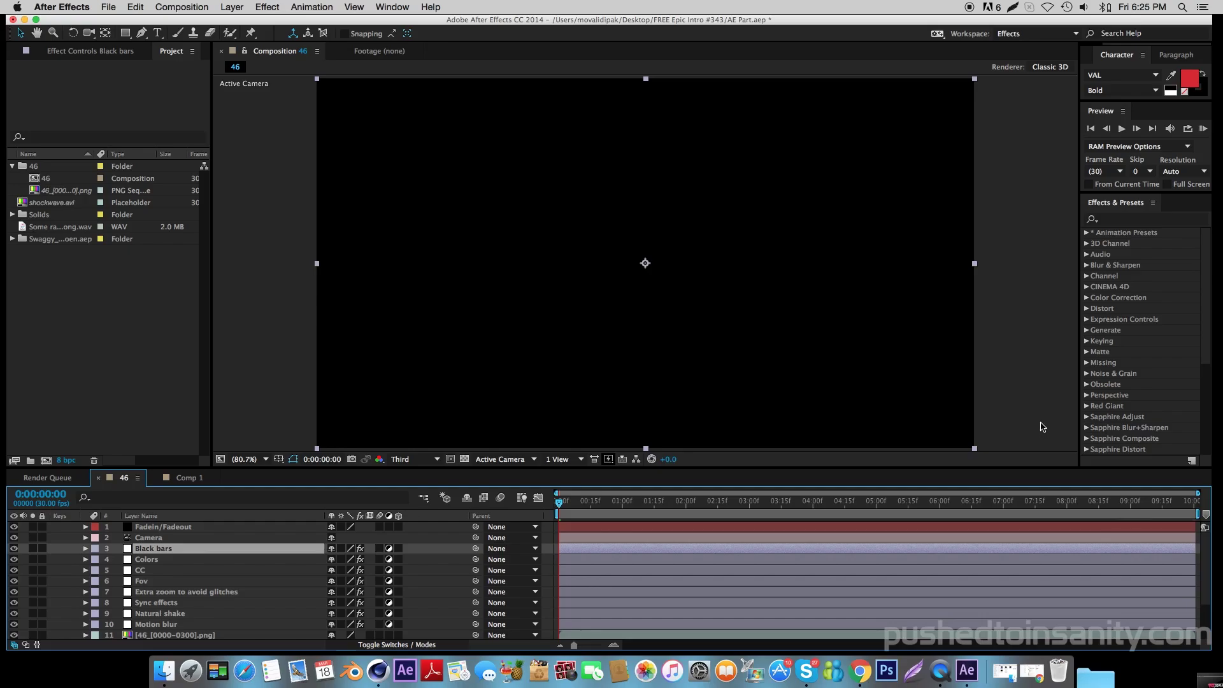
{"action": "left_click", "coordinate": [637, 501]}
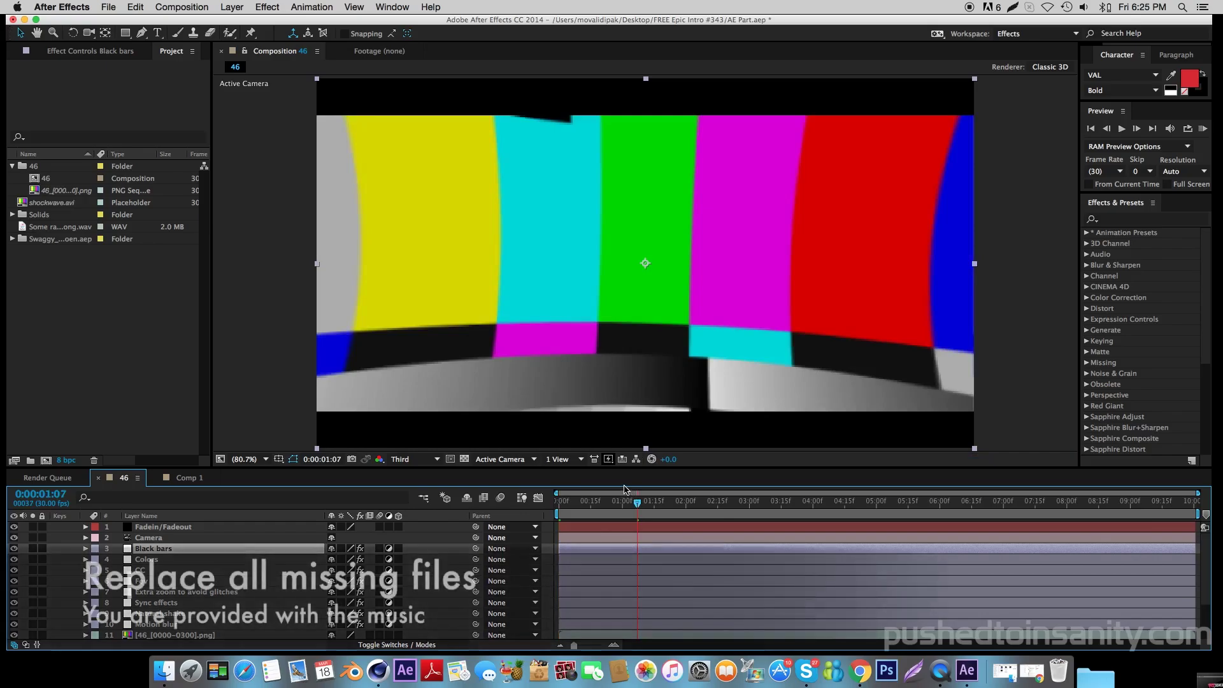
{"action": "left_click", "coordinate": [64, 204]}
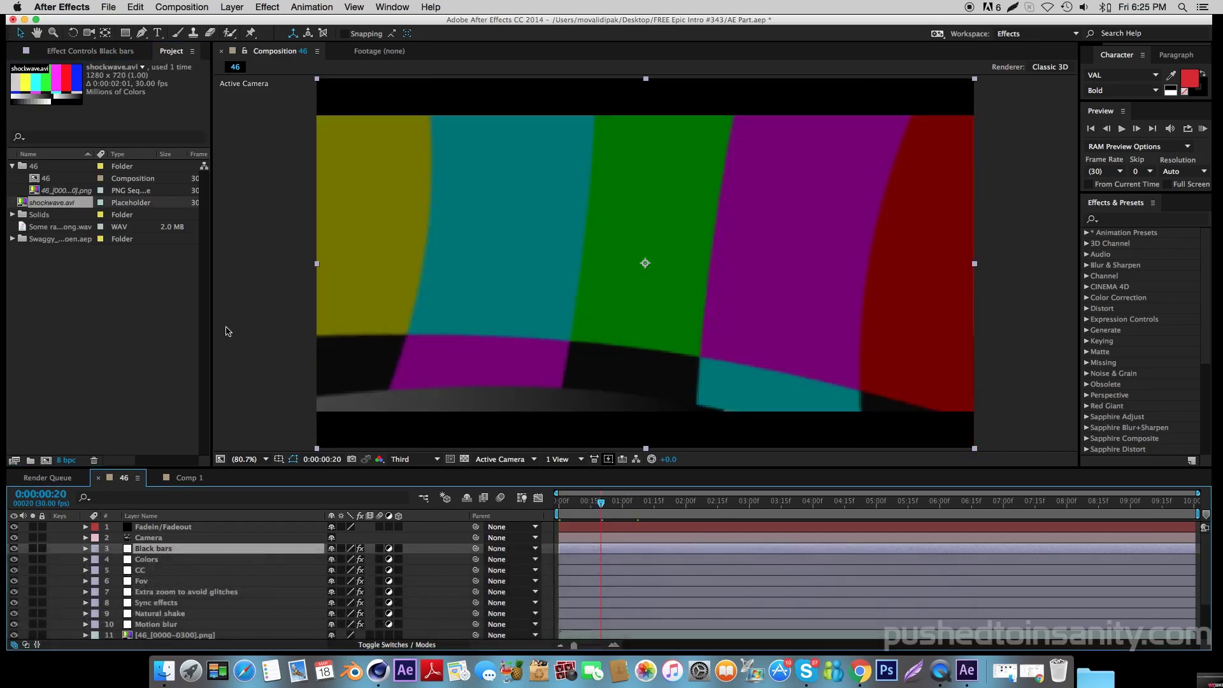
Replace the missing PNG sequence with intro0000.png, imported as a PNG Sequence.
{"action": "left_click", "coordinate": [71, 193]}
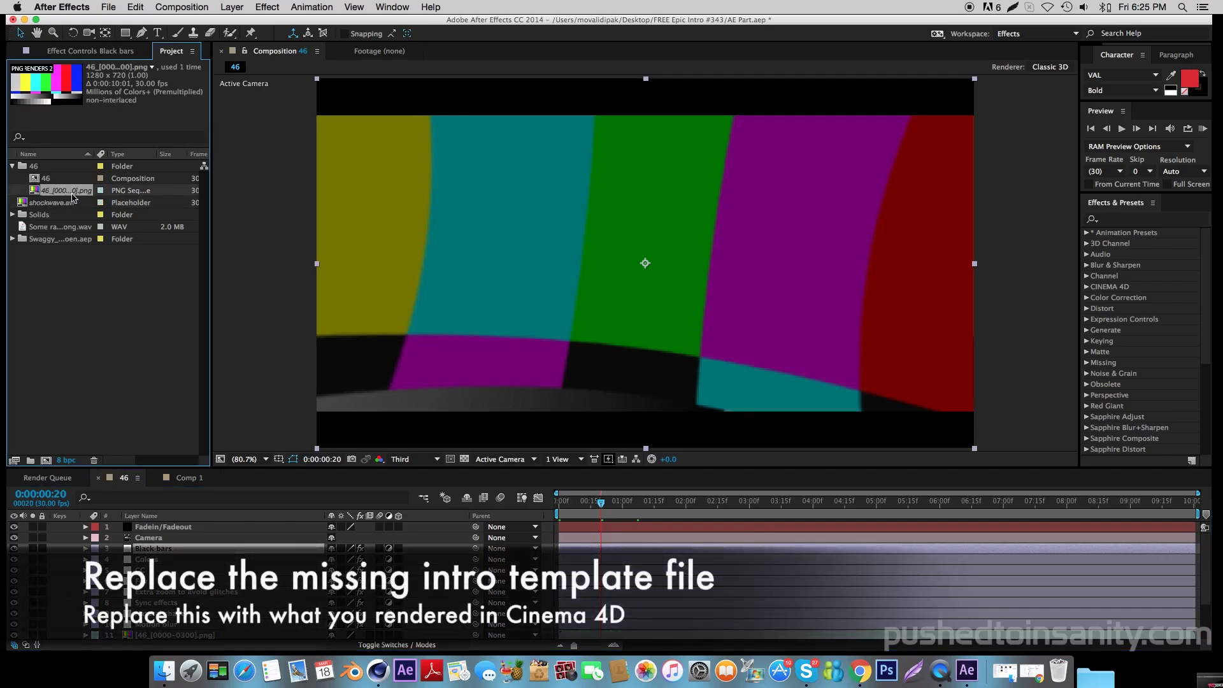
{"action": "right_click", "coordinate": [74, 192]}
{"action": "mouse_move", "coordinate": [123, 286]}
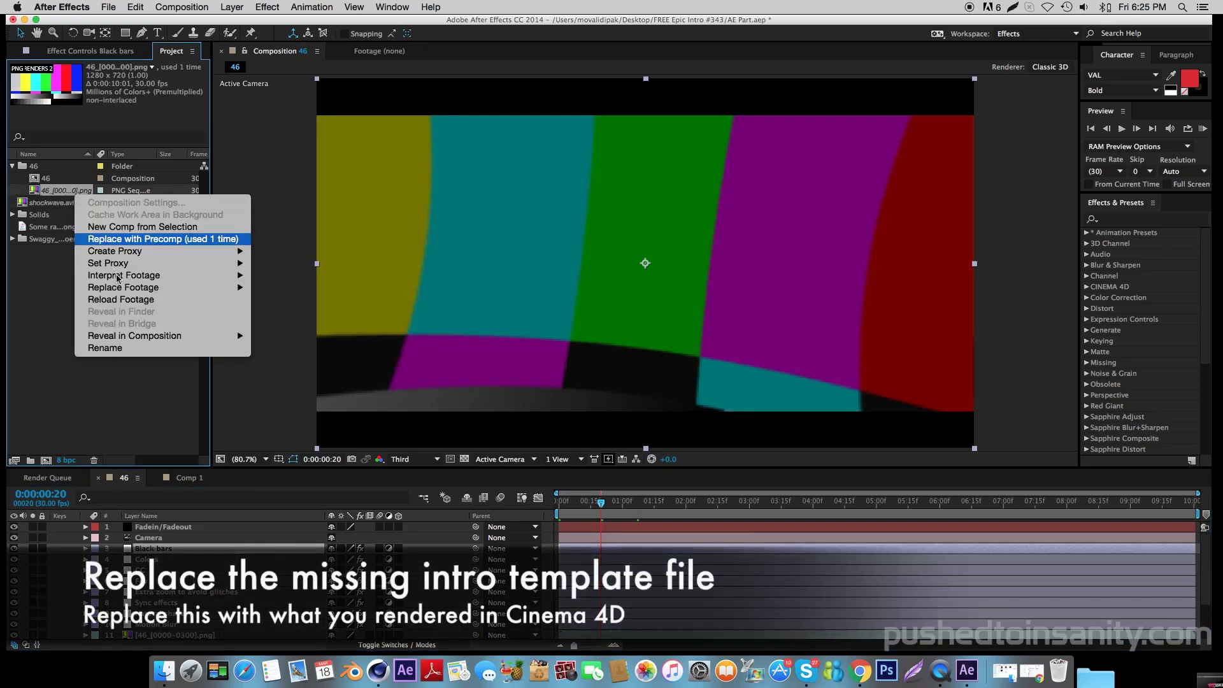
{"action": "left_click", "coordinate": [275, 292]}
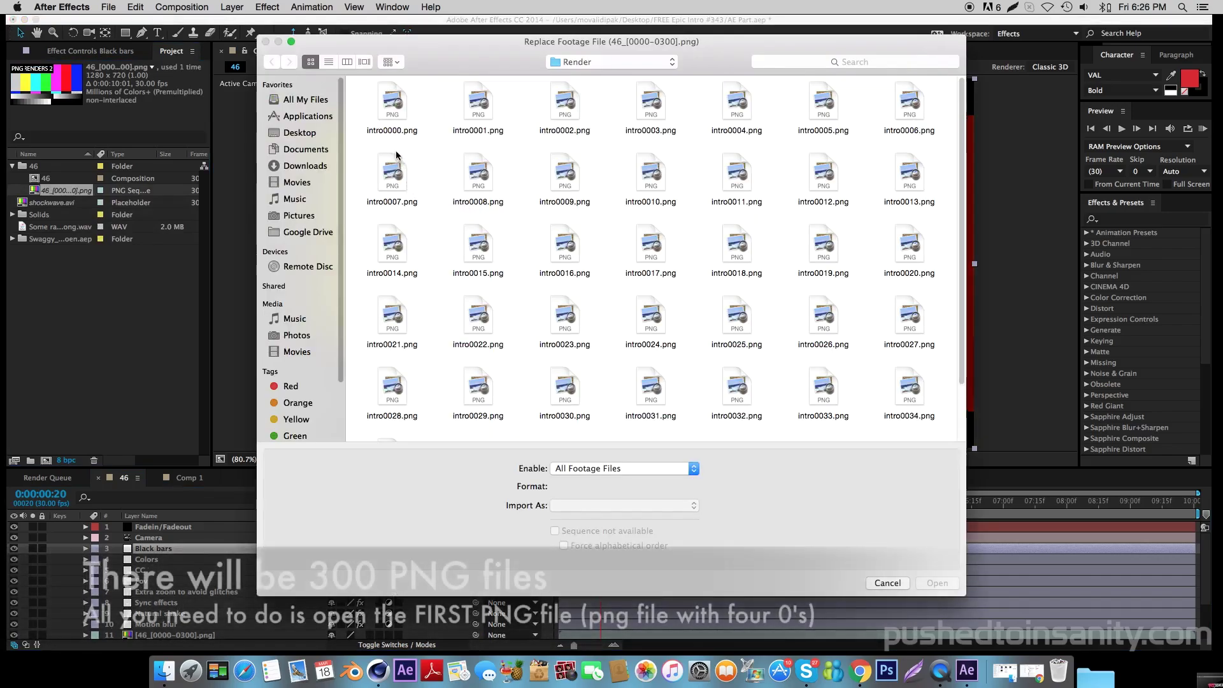
{"action": "left_click", "coordinate": [391, 107]}
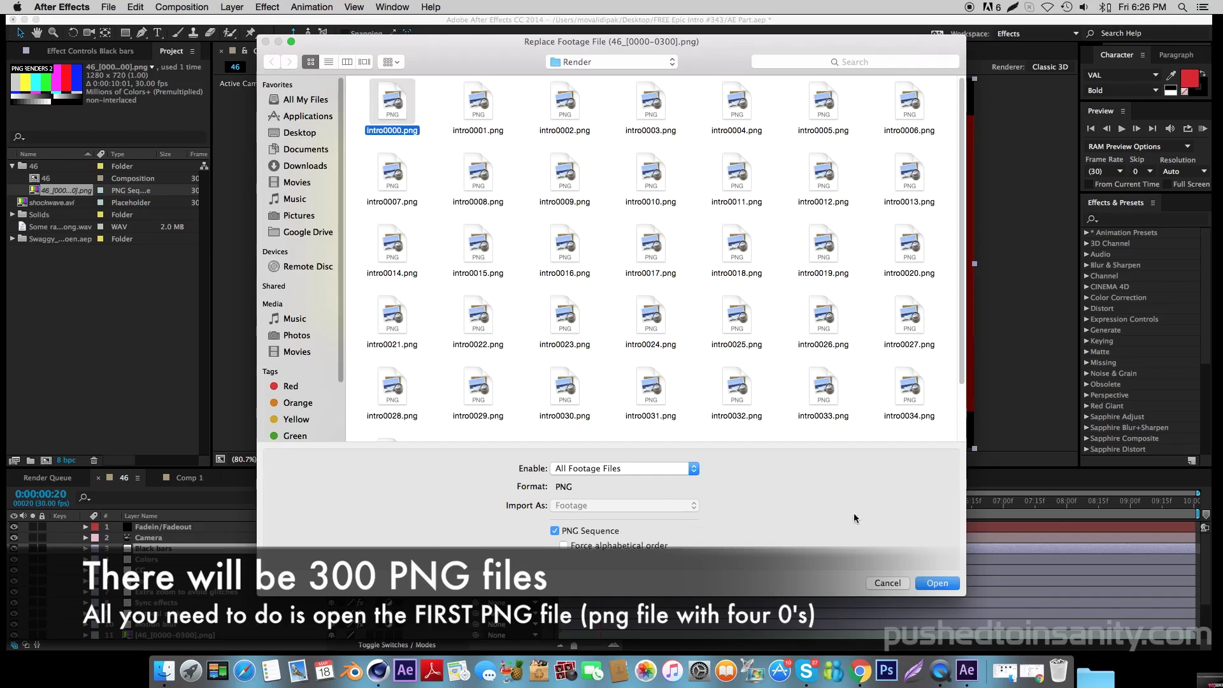
{"action": "left_click", "coordinate": [591, 535]}
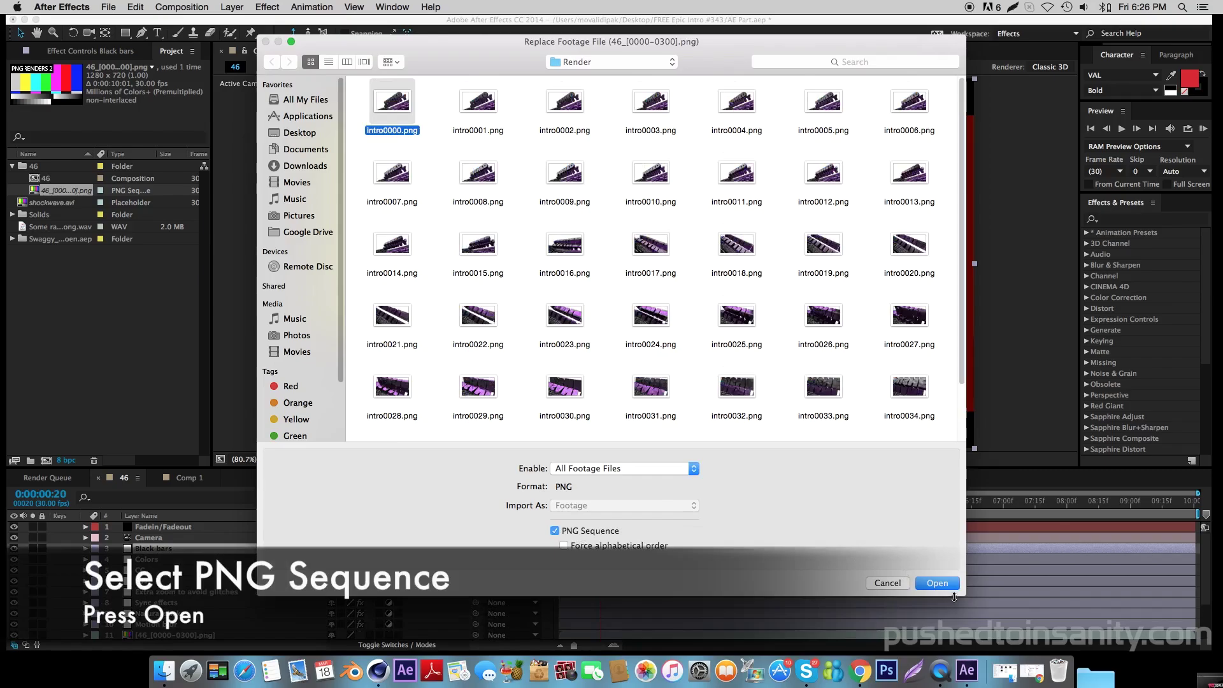
{"action": "left_click", "coordinate": [938, 583]}
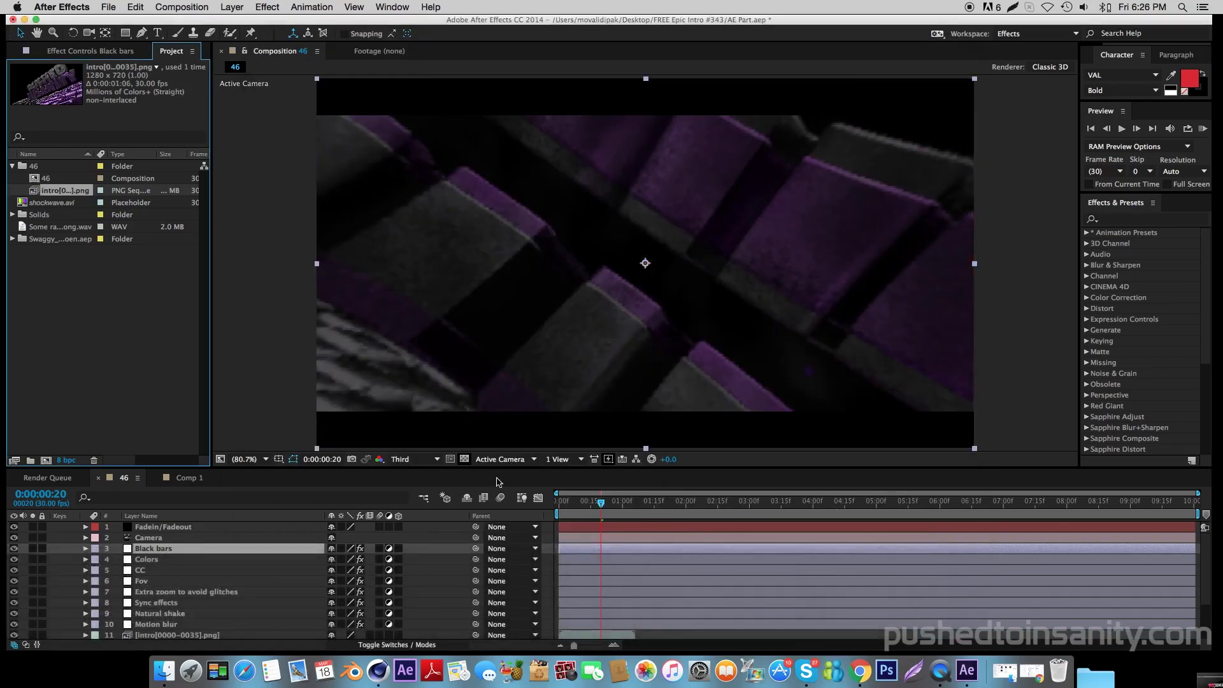
Move comp 46 to 0:00:01:00 to check the purple 3D lettering.
{"action": "scroll", "coordinate": [336, 559], "scroll_direction": "down", "scroll_amount": 5}
{"action": "scroll", "coordinate": [336, 559], "scroll_direction": "up", "scroll_amount": 3}
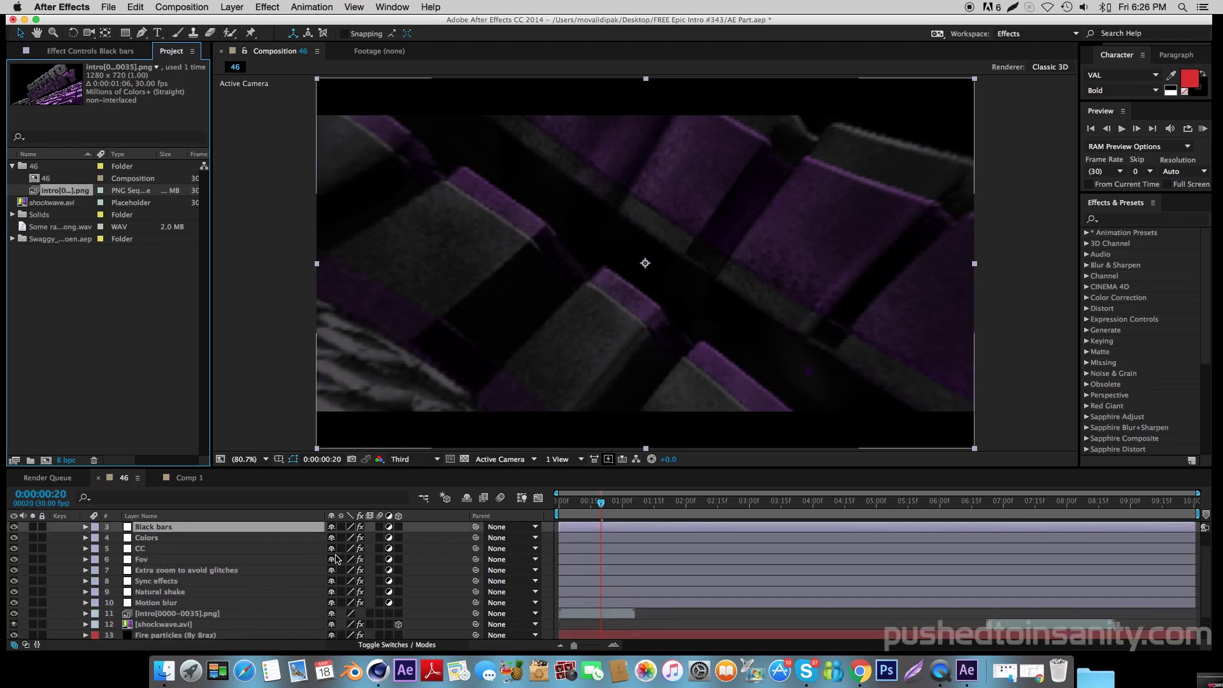
{"action": "left_click", "coordinate": [635, 510]}
{"action": "left_click_drag", "start_coordinate": [635, 510], "coordinate": [623, 506]}
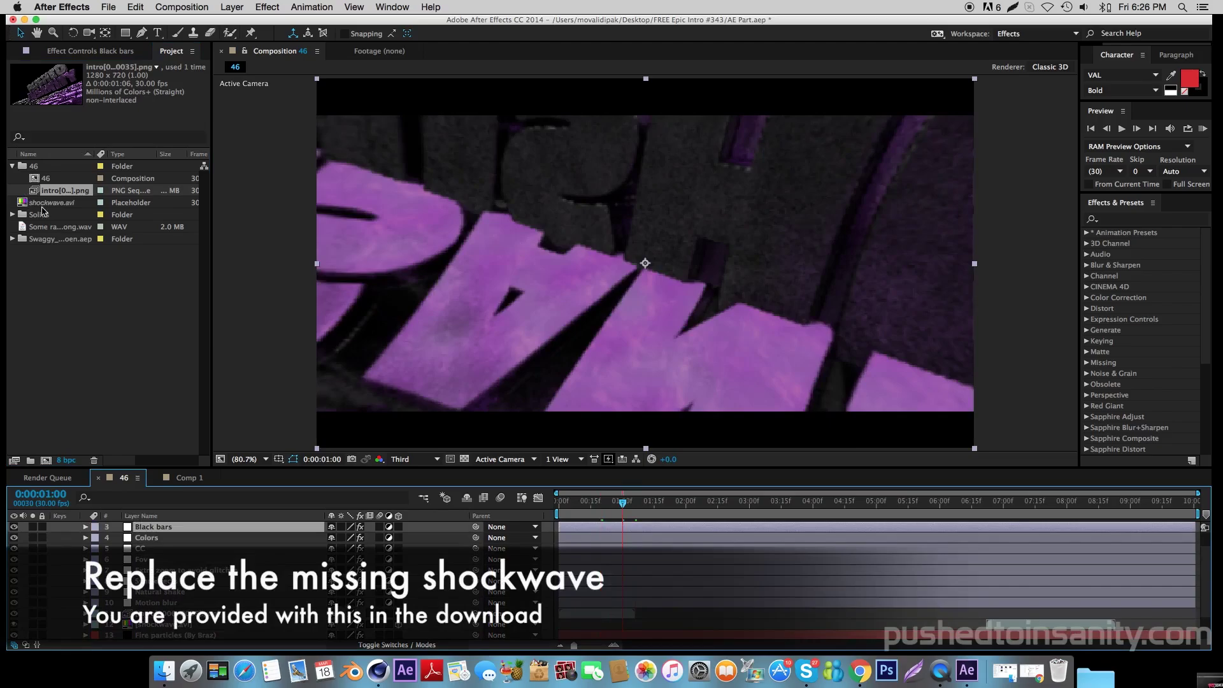
Relink shockwave.avi to shockwave.mp4 from Desktop > FREE Epic Intro #343.
{"action": "left_click", "coordinate": [66, 205]}
{"action": "right_click", "coordinate": [66, 207]}
{"action": "mouse_move", "coordinate": [113, 298]}
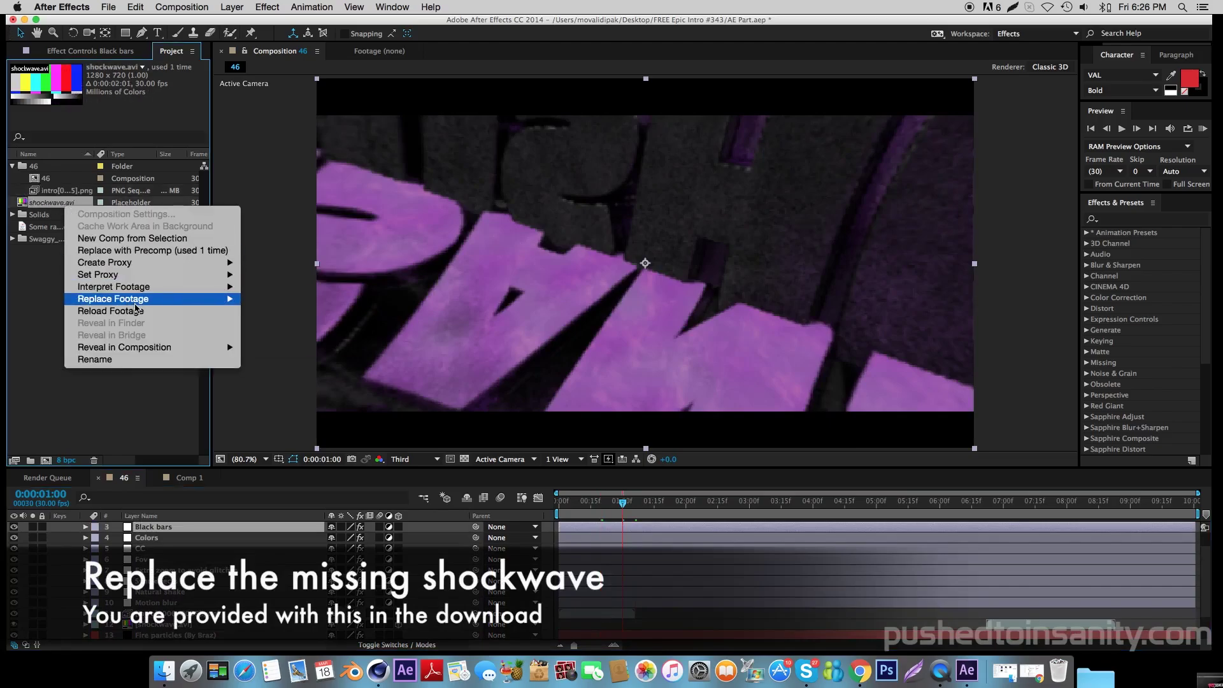
{"action": "left_click", "coordinate": [272, 304]}
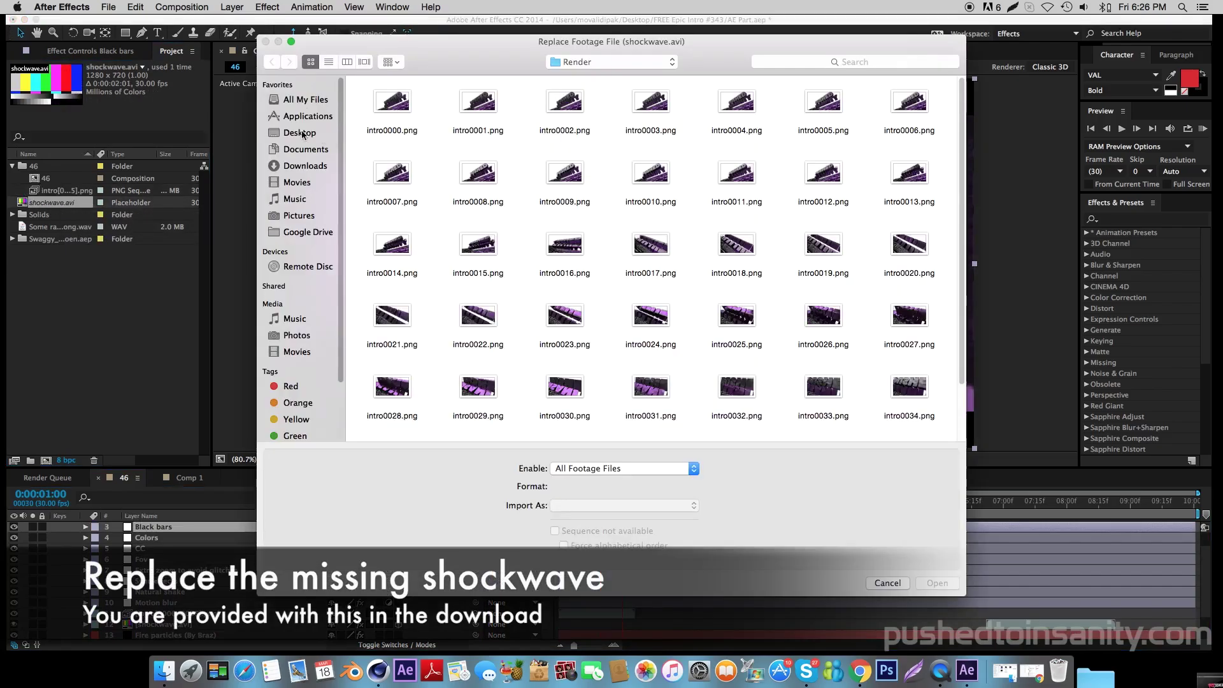
{"action": "left_click", "coordinate": [304, 133]}
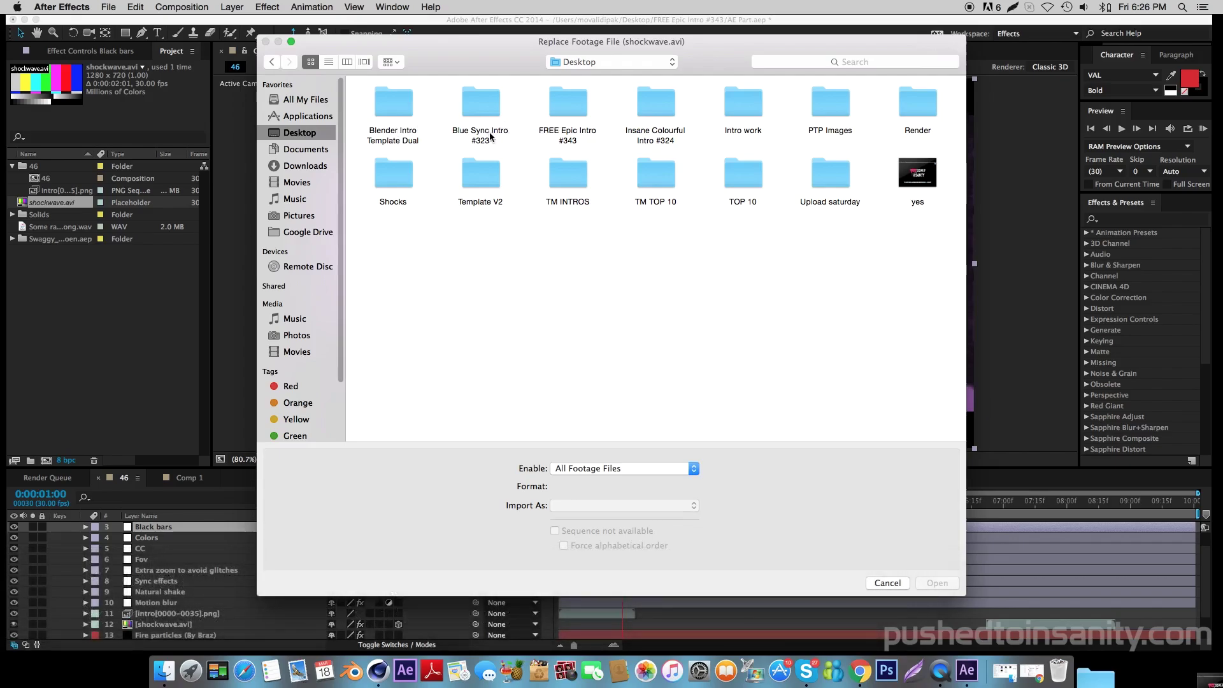
{"action": "double_click", "coordinate": [571, 106]}
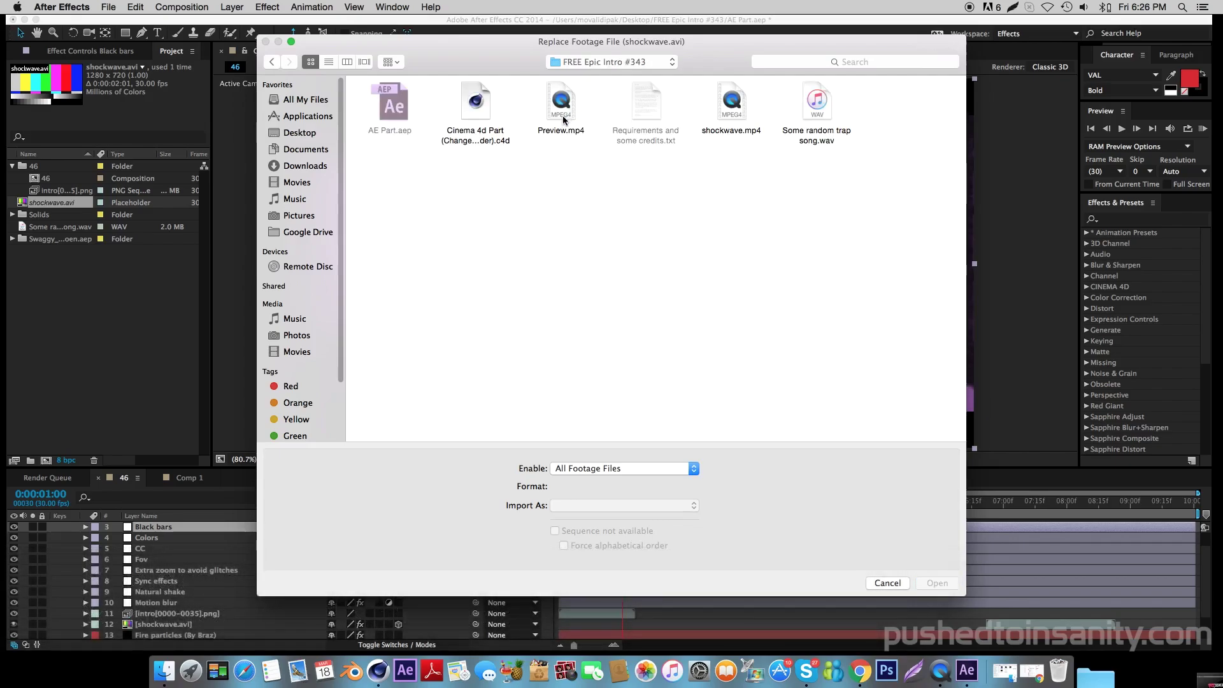
{"action": "left_click", "coordinate": [726, 112]}
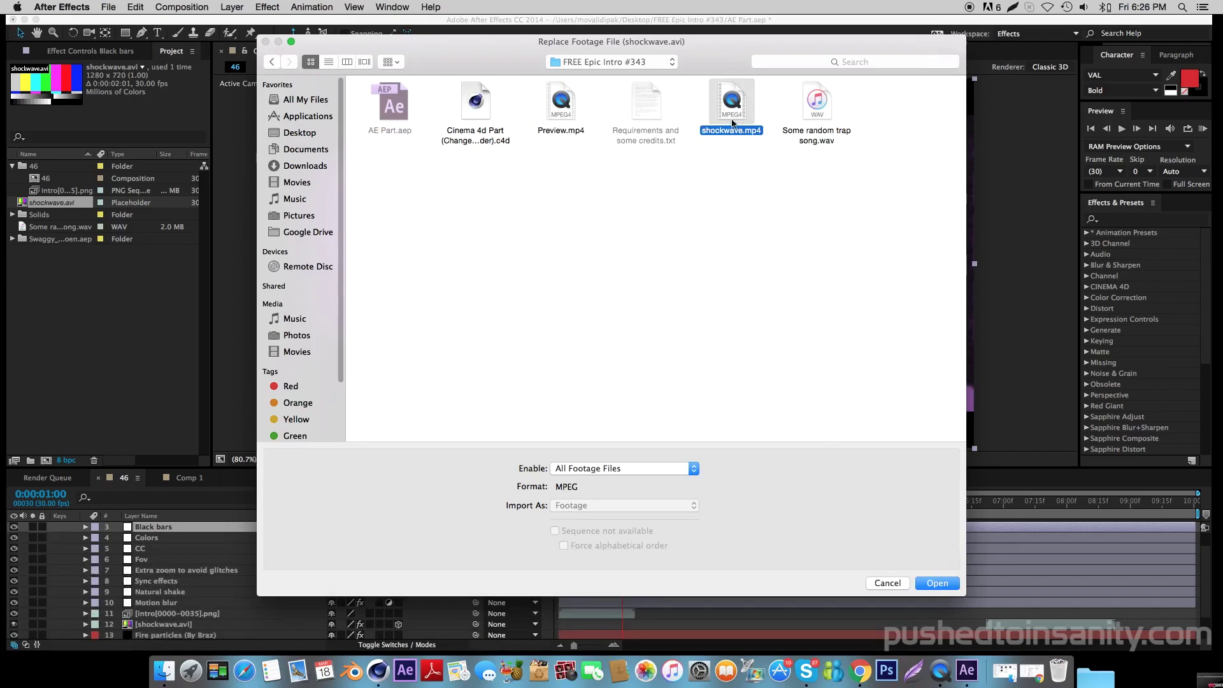
{"action": "left_click", "coordinate": [941, 583]}
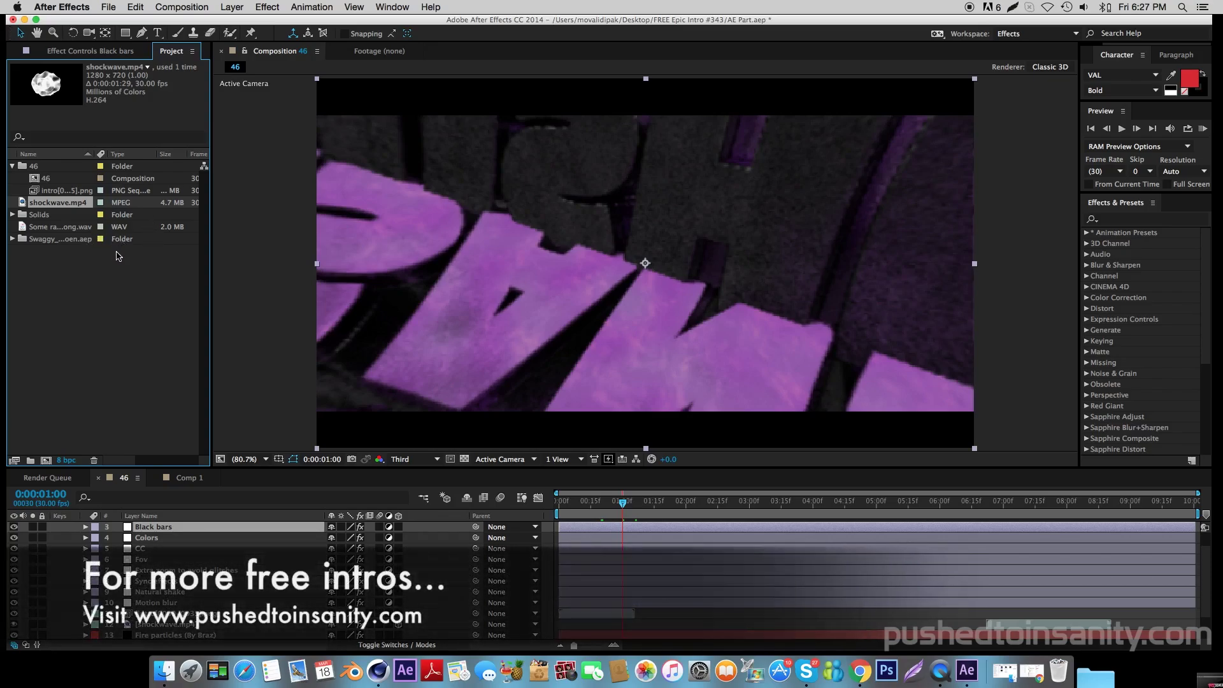
Add comp 46 to the Render Queue and start its render.
{"action": "left_click", "coordinate": [171, 9]}
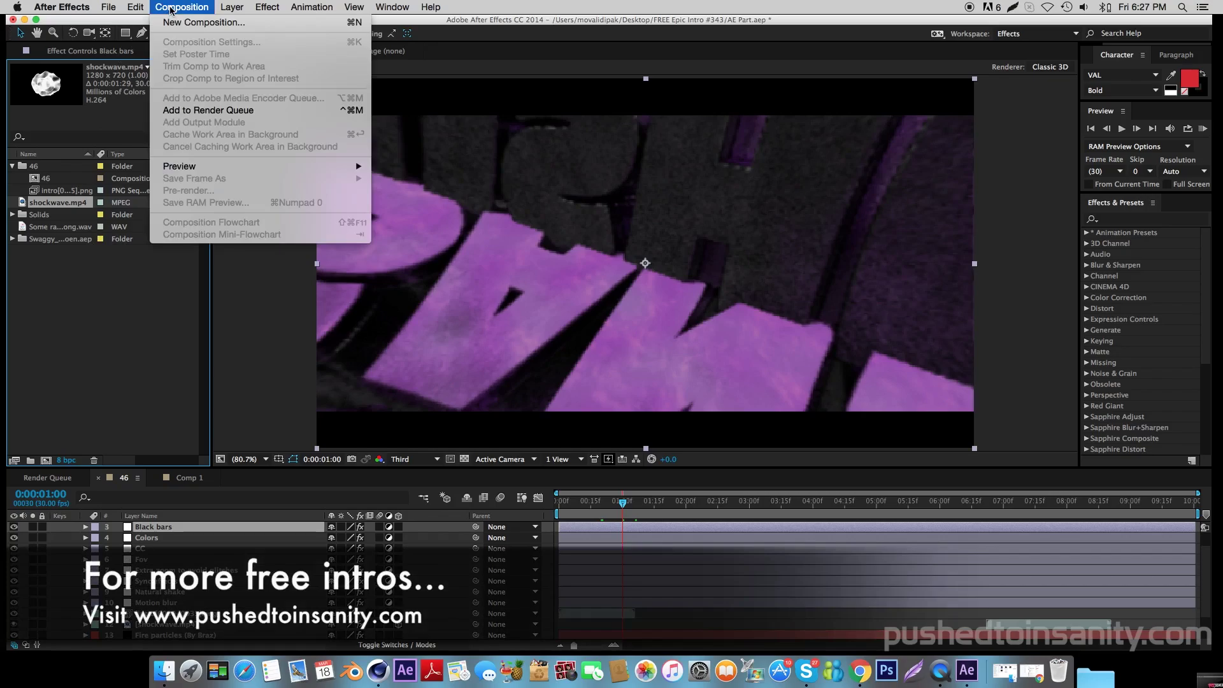
{"action": "left_click", "coordinate": [183, 12]}
{"action": "left_click", "coordinate": [153, 581]}
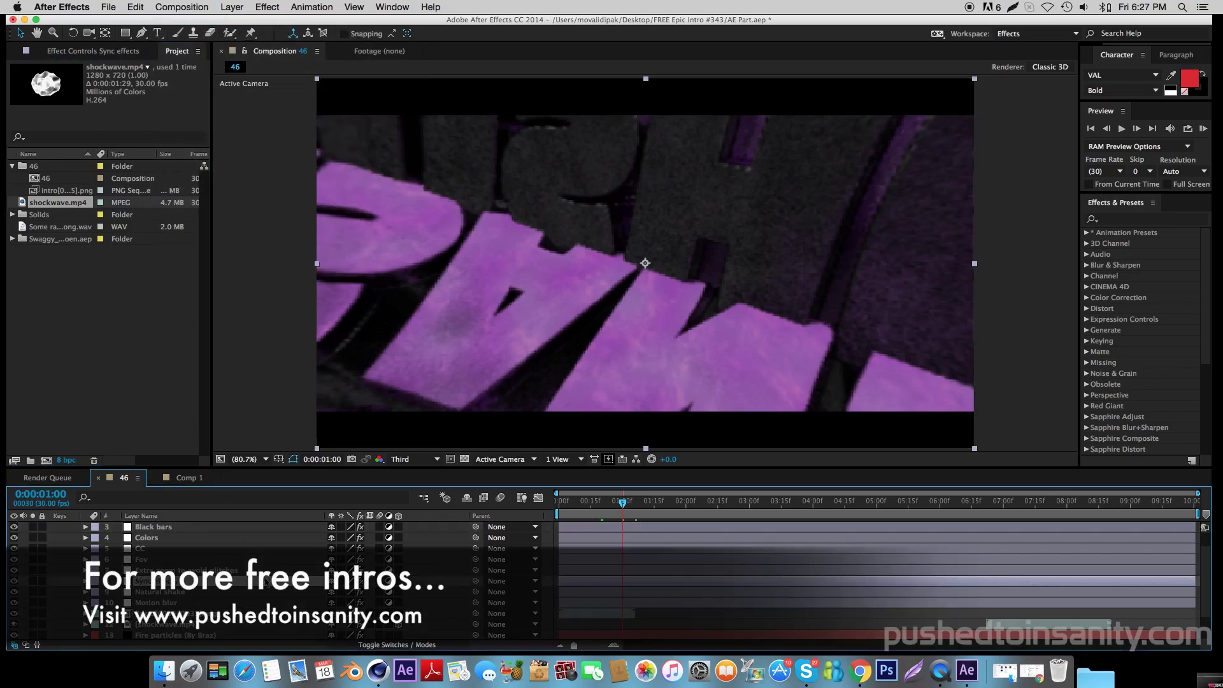
{"action": "left_click", "coordinate": [181, 7]}
{"action": "left_click", "coordinate": [217, 112]}
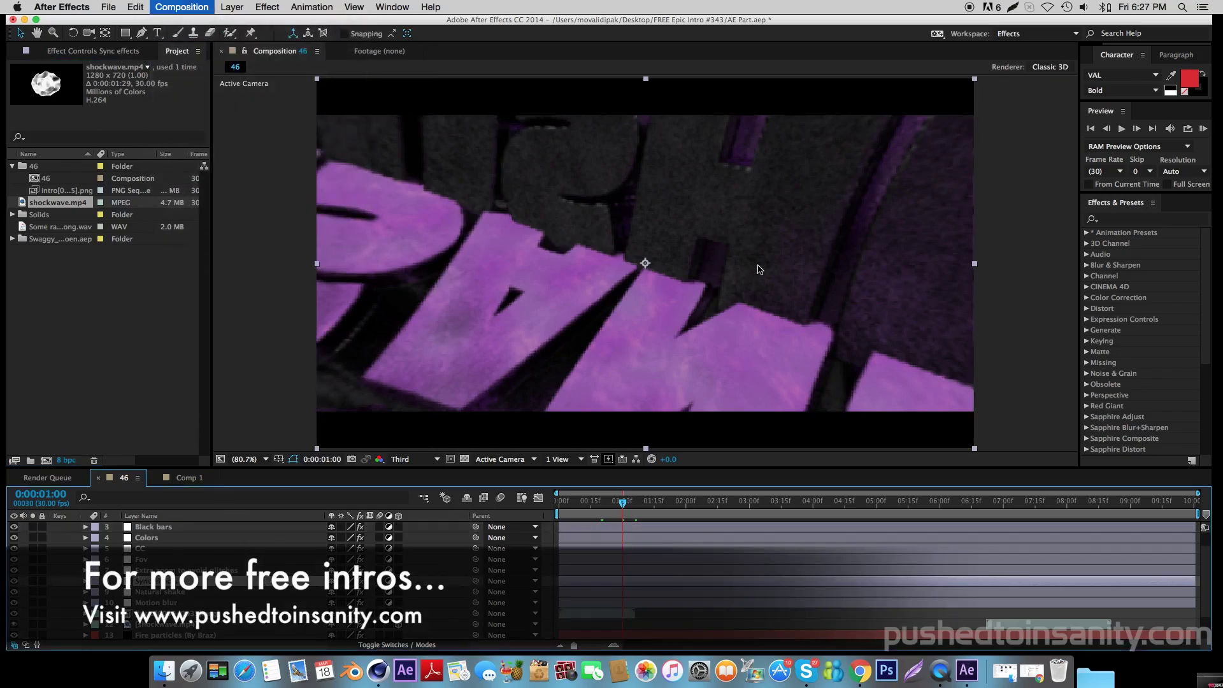
{"action": "left_click", "coordinate": [1178, 515]}
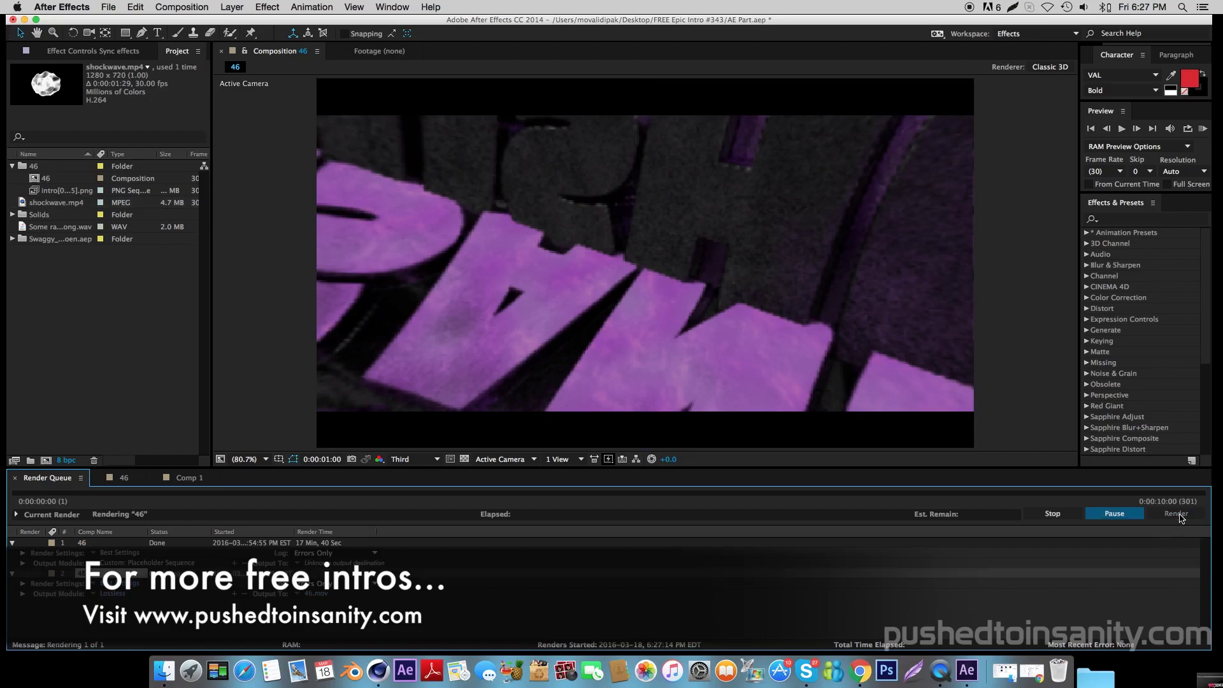